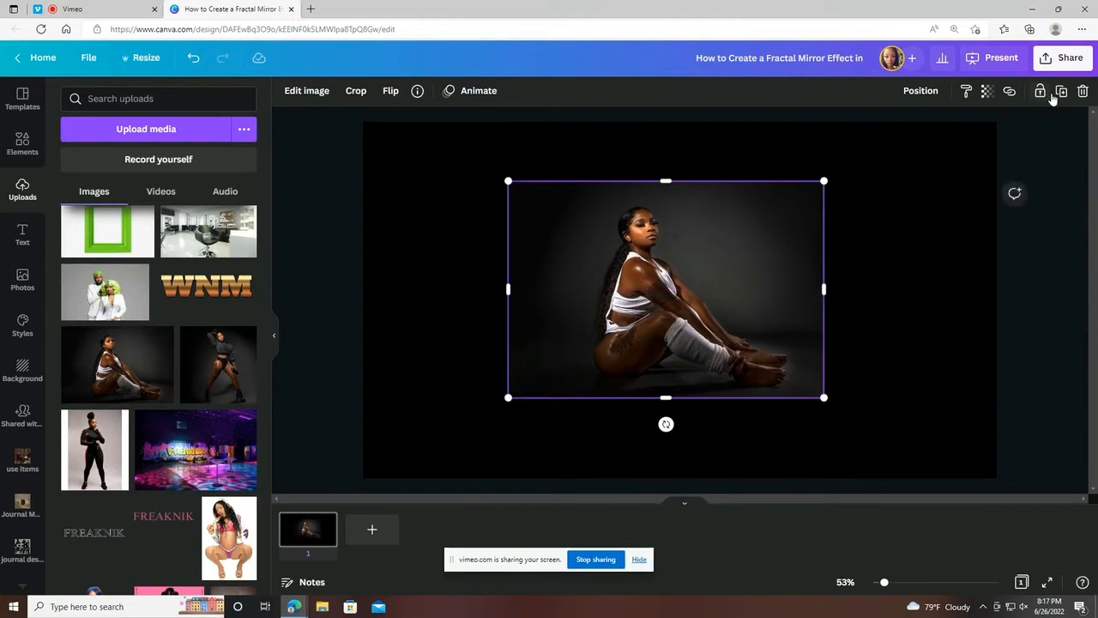
Duplicate the photo until six copies lie stacked on the same spot.
{"action": "left_click", "coordinate": [1060, 93]}
{"action": "mouse_move", "coordinate": [739, 308]}
{"action": "left_mouse_down"}
{"action": "mouse_move", "coordinate": [731, 301]}
{"action": "mouse_move", "coordinate": [770, 285]}
{"action": "mouse_move", "coordinate": [757, 309]}
{"action": "left_mouse_up"}
{"action": "left_click", "coordinate": [1062, 94]}
{"action": "left_click", "coordinate": [1060, 93]}
Group all the photo copies, align them to the page's middle and centre, and ungroup them again.
{"action": "left_click_drag", "start_coordinate": [636, 256], "coordinate": [815, 304]}
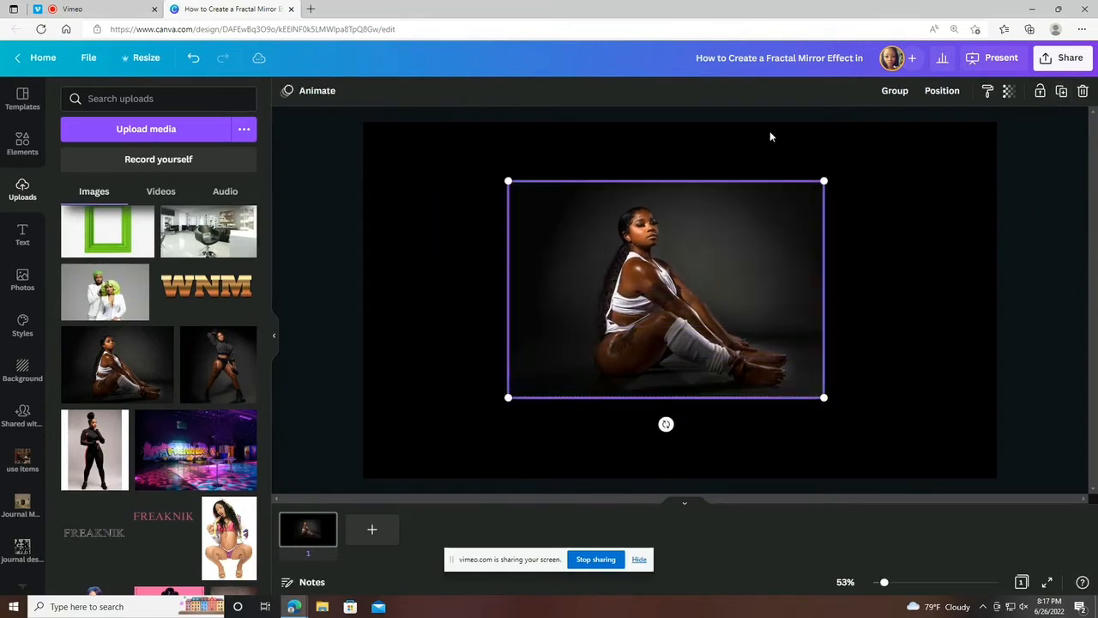
{"action": "left_click", "coordinate": [911, 99]}
{"action": "left_click", "coordinate": [941, 92]}
{"action": "left_click", "coordinate": [808, 219]}
{"action": "left_click", "coordinate": [882, 206]}
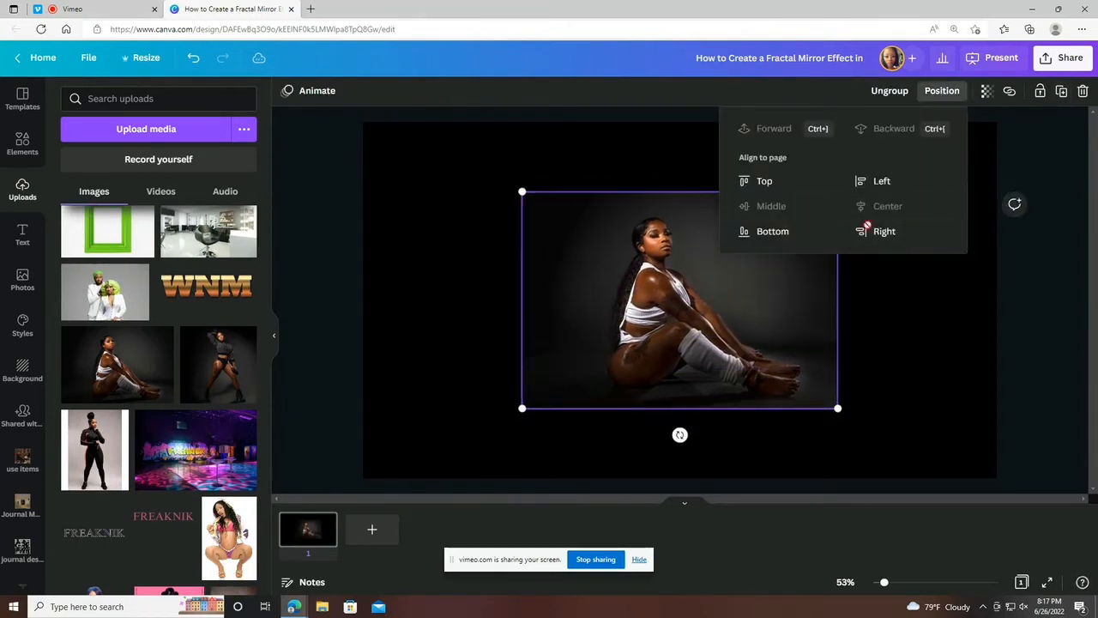
{"action": "left_click", "coordinate": [891, 330]}
{"action": "left_click", "coordinate": [598, 221]}
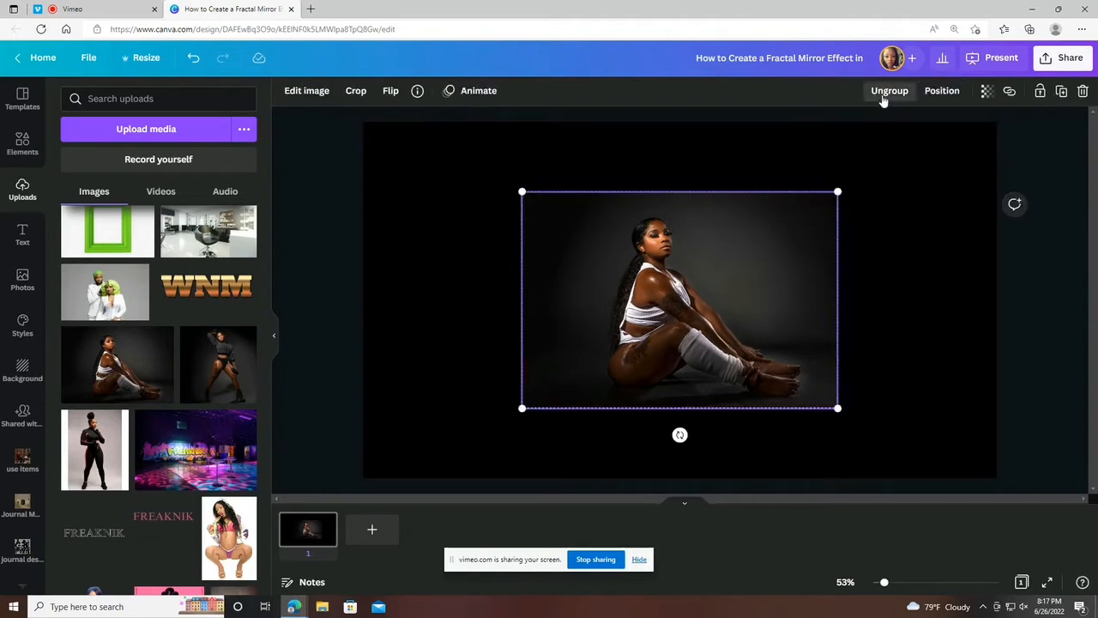
{"action": "left_click", "coordinate": [884, 100]}
{"action": "left_click", "coordinate": [923, 292]}
Crop the topmost photo copy from its left side to a narrow vertical strip along the photo's right edge.
{"action": "left_click_drag", "start_coordinate": [887, 587], "coordinate": [895, 584]}
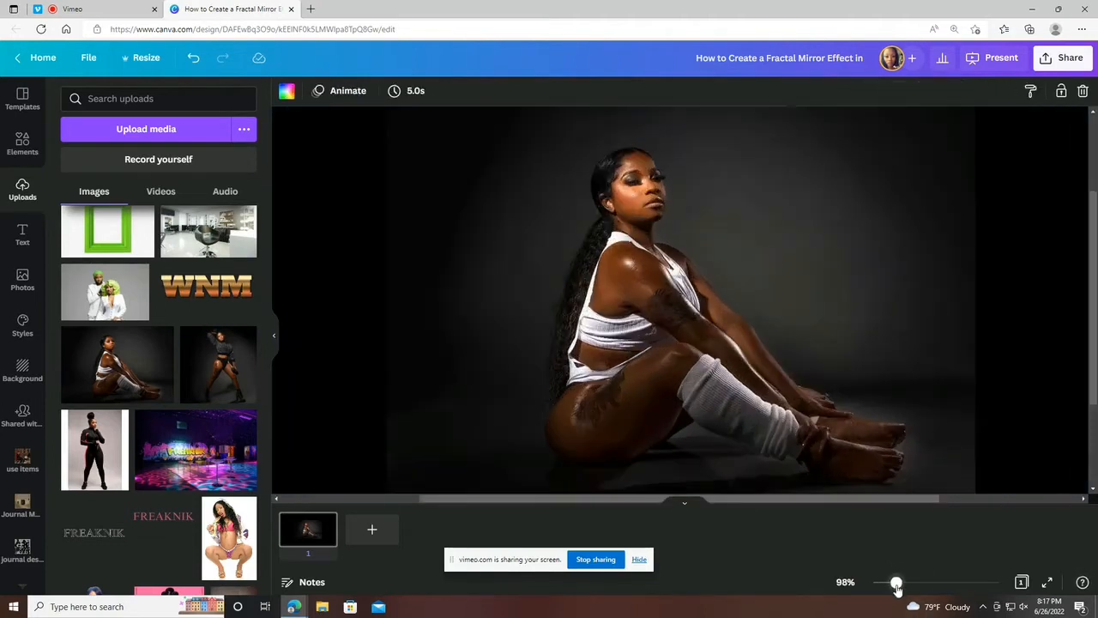
{"action": "left_click", "coordinate": [639, 559]}
{"action": "left_click", "coordinate": [559, 355]}
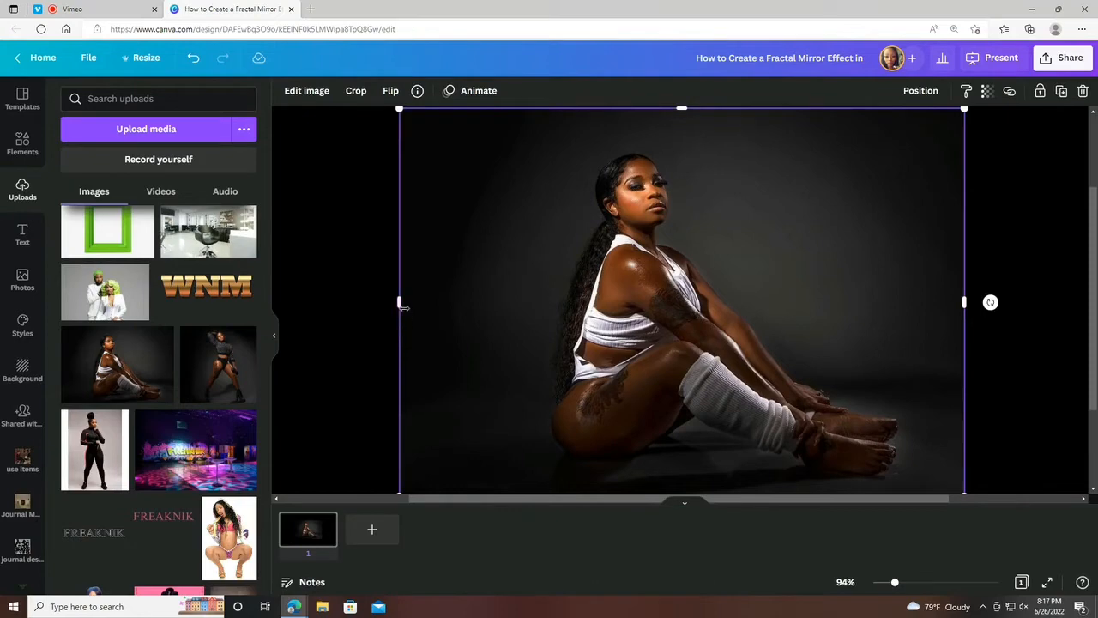
{"action": "left_click_drag", "start_coordinate": [403, 307], "coordinate": [930, 360]}
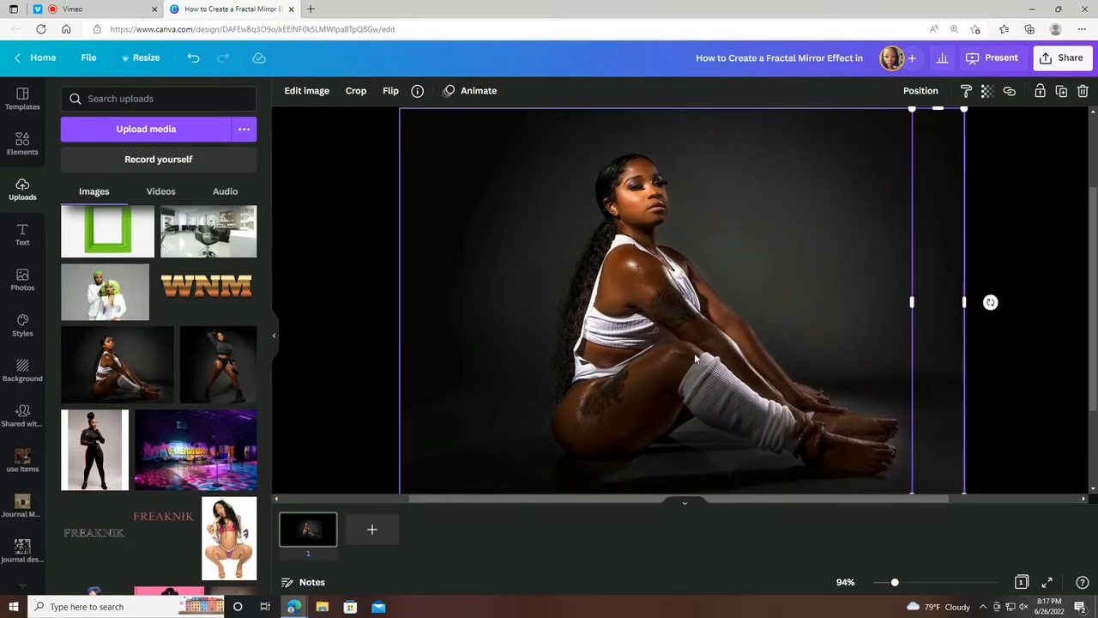
Crop the second photo copy from both sides to a narrow vertical strip directly left of the first strip.
{"action": "left_click", "coordinate": [461, 332]}
{"action": "left_click_drag", "start_coordinate": [400, 304], "coordinate": [856, 349]}
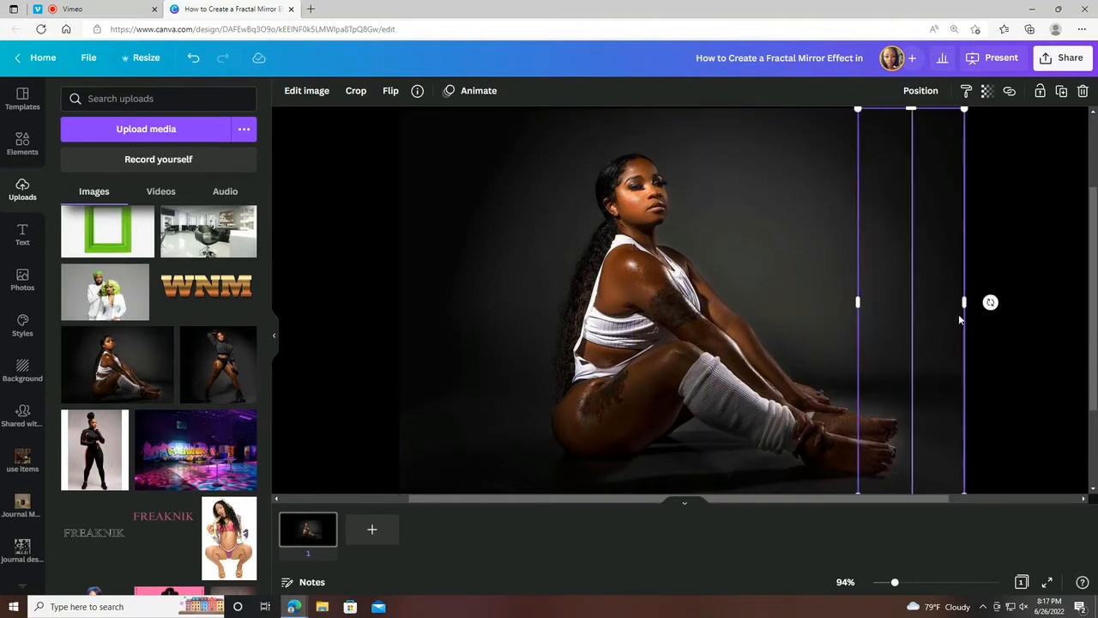
{"action": "left_click_drag", "start_coordinate": [960, 301], "coordinate": [844, 303]}
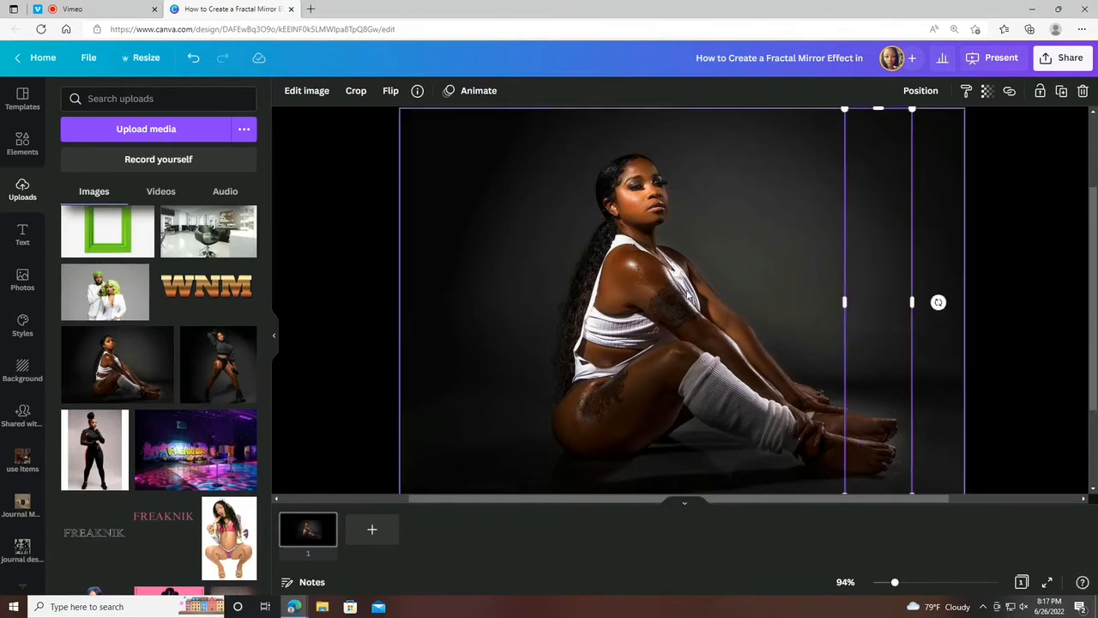
Crop the third photo copy from both sides to a vertical strip directly left of the second strip.
{"action": "left_click", "coordinate": [770, 301]}
{"action": "left_click_drag", "start_coordinate": [399, 302], "coordinate": [762, 324]}
{"action": "left_click_drag", "start_coordinate": [967, 303], "coordinate": [849, 313]}
Adjust the side edges of the first three strips to even out their widths without gaps between them.
{"action": "left_click", "coordinate": [874, 318]}
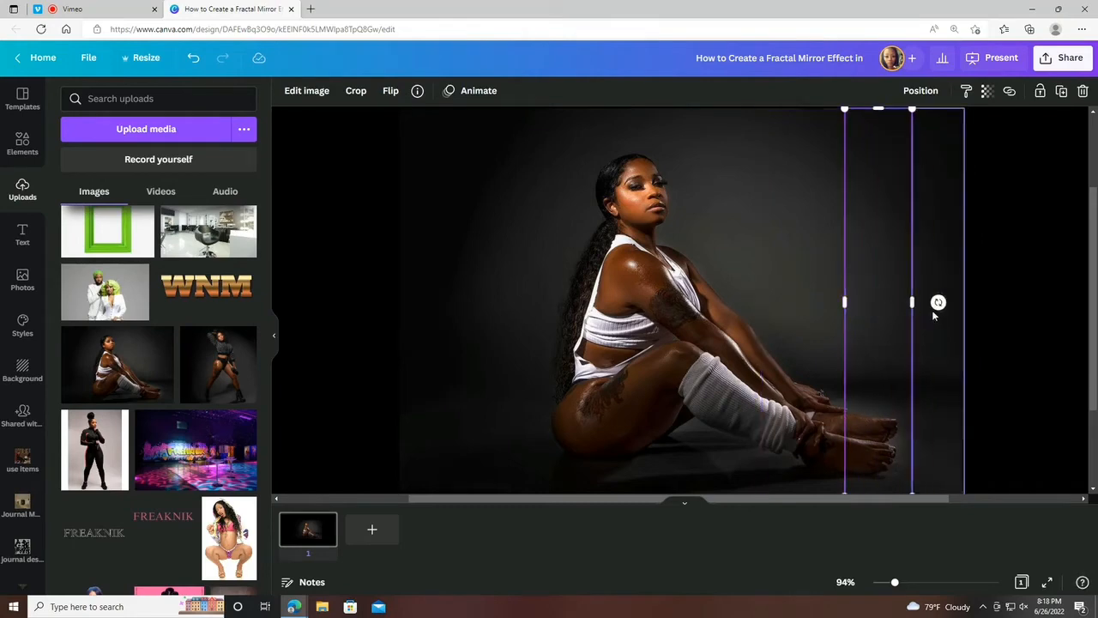
{"action": "left_click", "coordinate": [932, 313]}
{"action": "left_click", "coordinate": [891, 321]}
{"action": "left_click", "coordinate": [926, 317]}
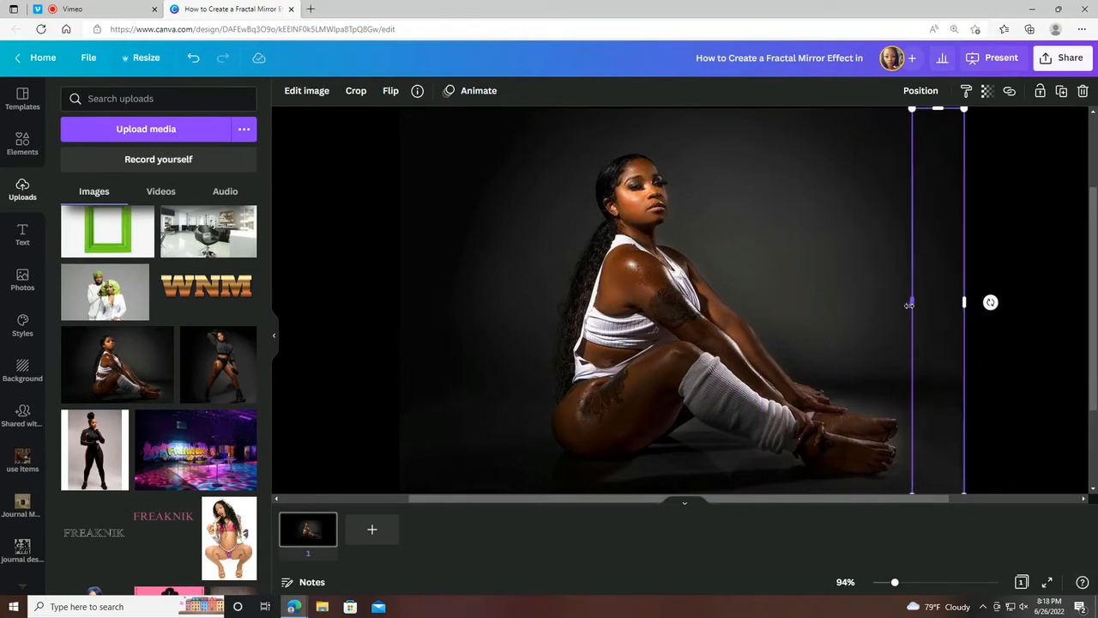
{"action": "left_click_drag", "start_coordinate": [909, 305], "coordinate": [778, 308]}
{"action": "left_click", "coordinate": [887, 310]}
{"action": "left_click", "coordinate": [810, 305]}
{"action": "left_click", "coordinate": [862, 301]}
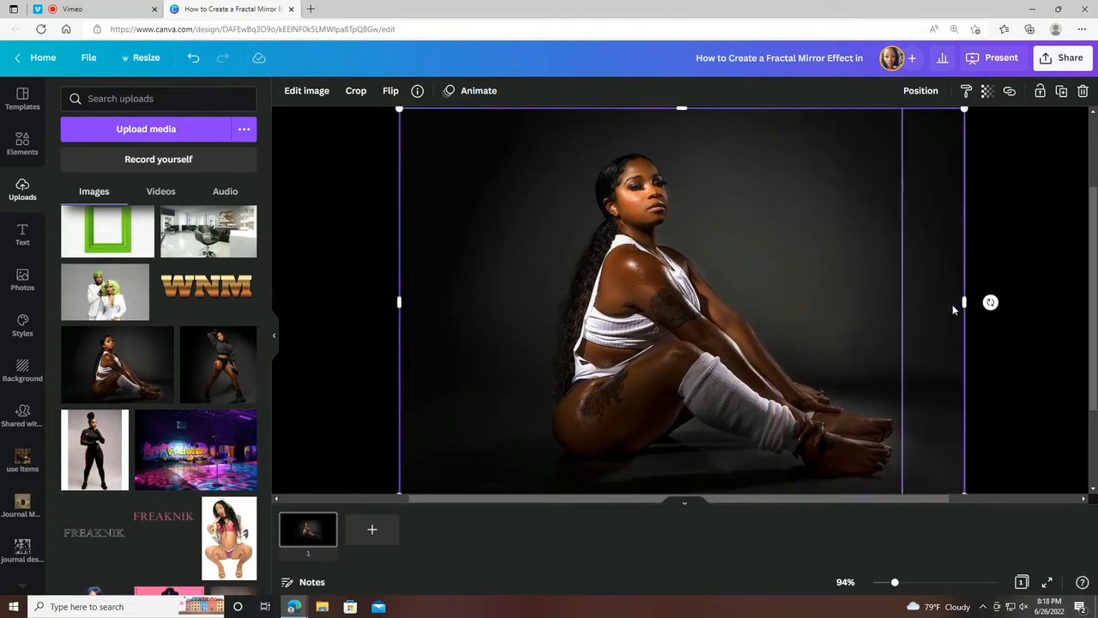
Crop the fourth photo copy to a strip about 100 wide directly left of the third, undoing any accidental move.
{"action": "left_click_drag", "start_coordinate": [960, 302], "coordinate": [777, 310]}
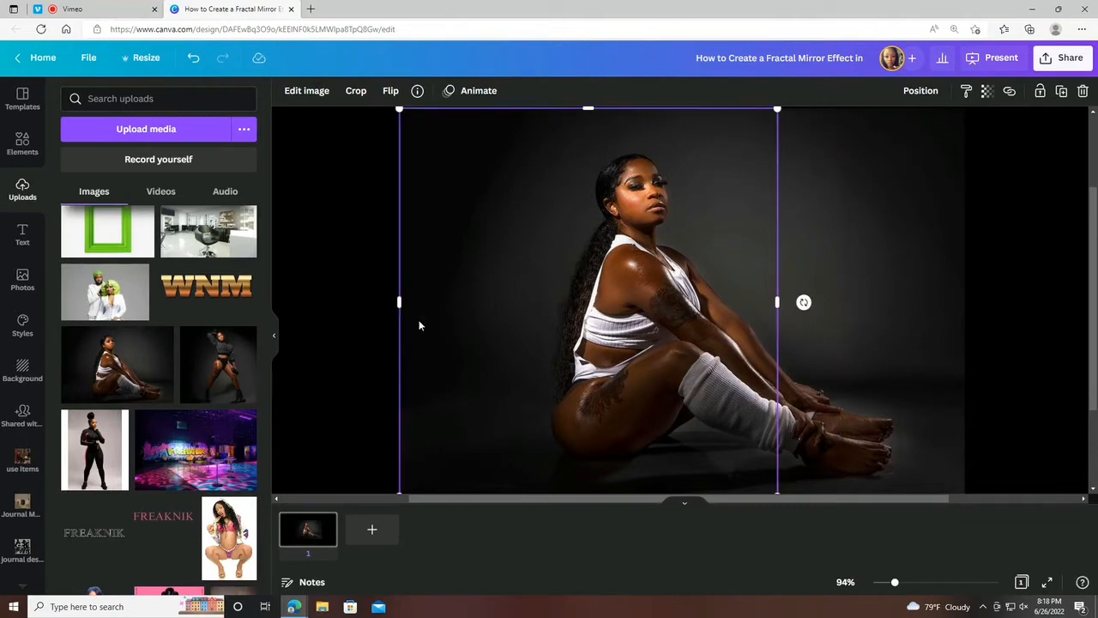
{"action": "left_click_drag", "start_coordinate": [397, 305], "coordinate": [711, 353]}
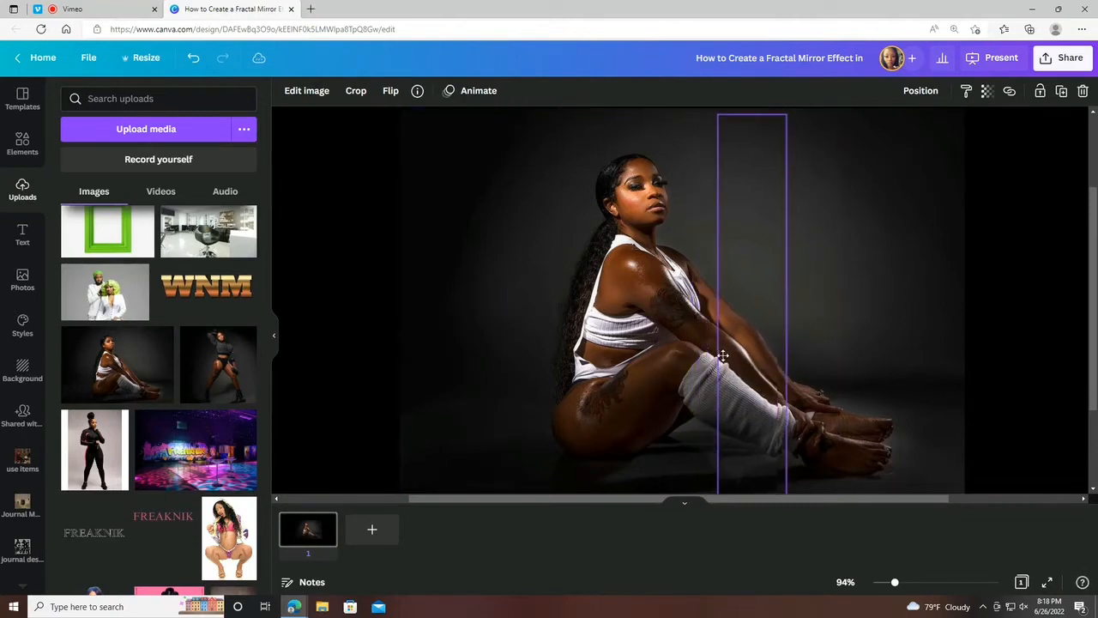
{"action": "left_click", "coordinate": [194, 58]}
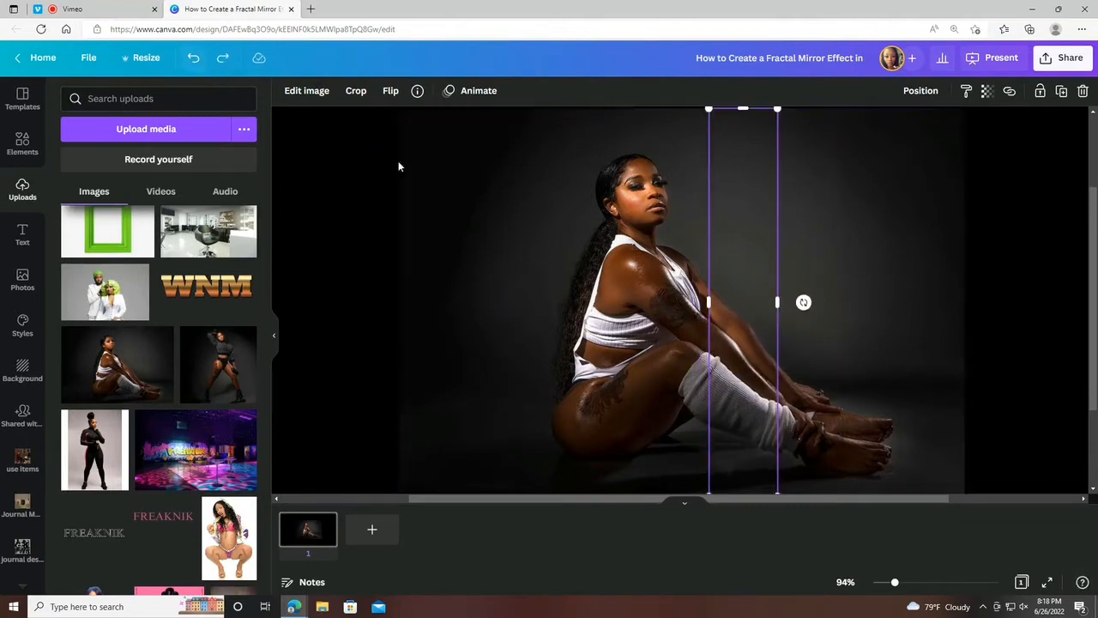
{"action": "mouse_move", "coordinate": [709, 302]}
{"action": "left_mouse_down"}
{"action": "mouse_move", "coordinate": [729, 313]}
{"action": "mouse_move", "coordinate": [714, 305]}
{"action": "left_mouse_up"}
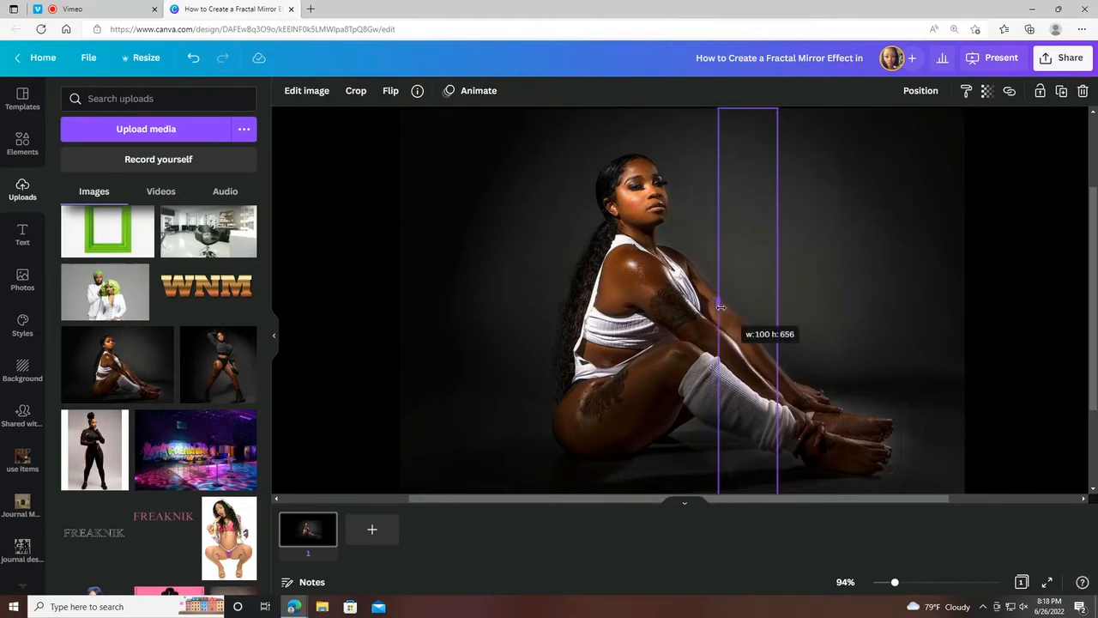
Crop the fifth photo copy from both sides to a vertical strip directly left of the fourth strip.
{"action": "left_click", "coordinate": [636, 296]}
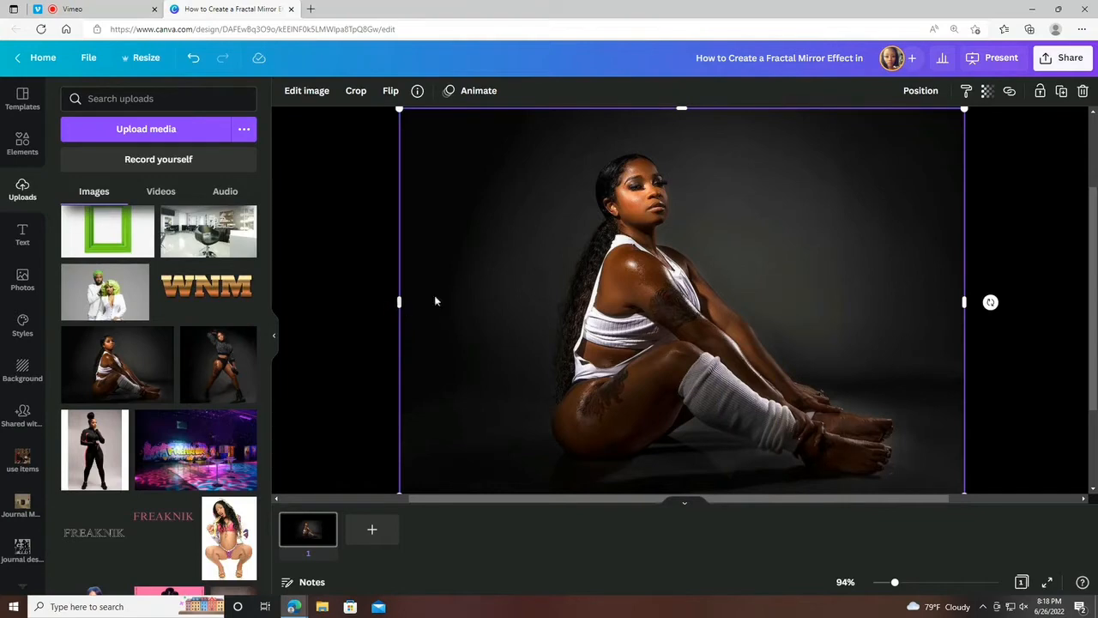
{"action": "left_click_drag", "start_coordinate": [959, 302], "coordinate": [716, 314]}
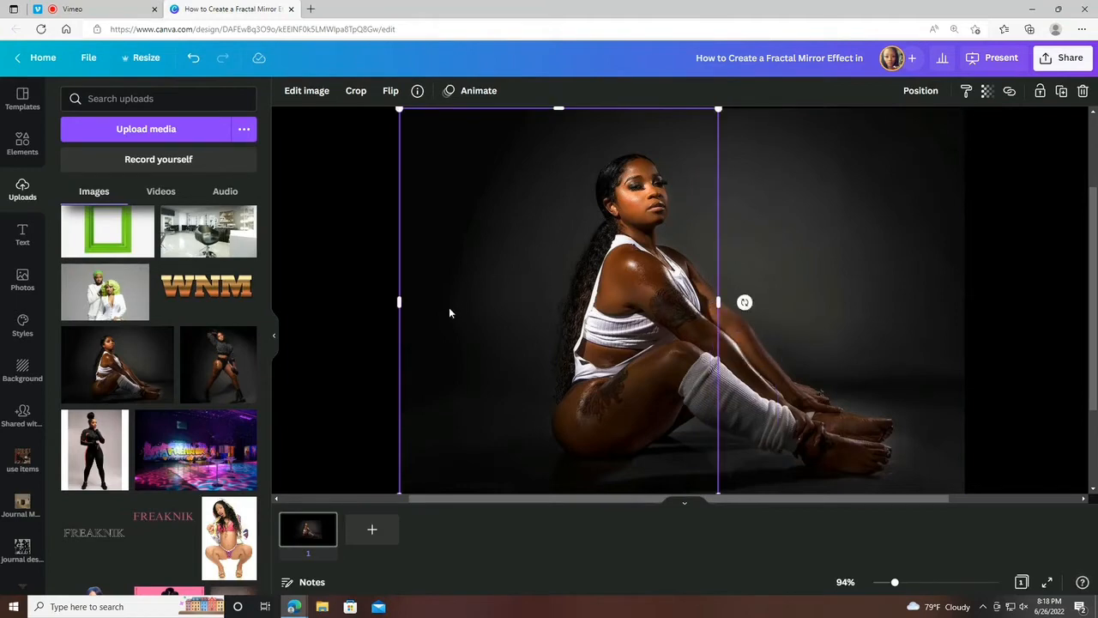
{"action": "left_click_drag", "start_coordinate": [395, 304], "coordinate": [651, 319]}
Crop the last full photo copy to a slightly wider strip showing the woman's back and hair beside the fifth strip.
{"action": "left_click", "coordinate": [589, 323]}
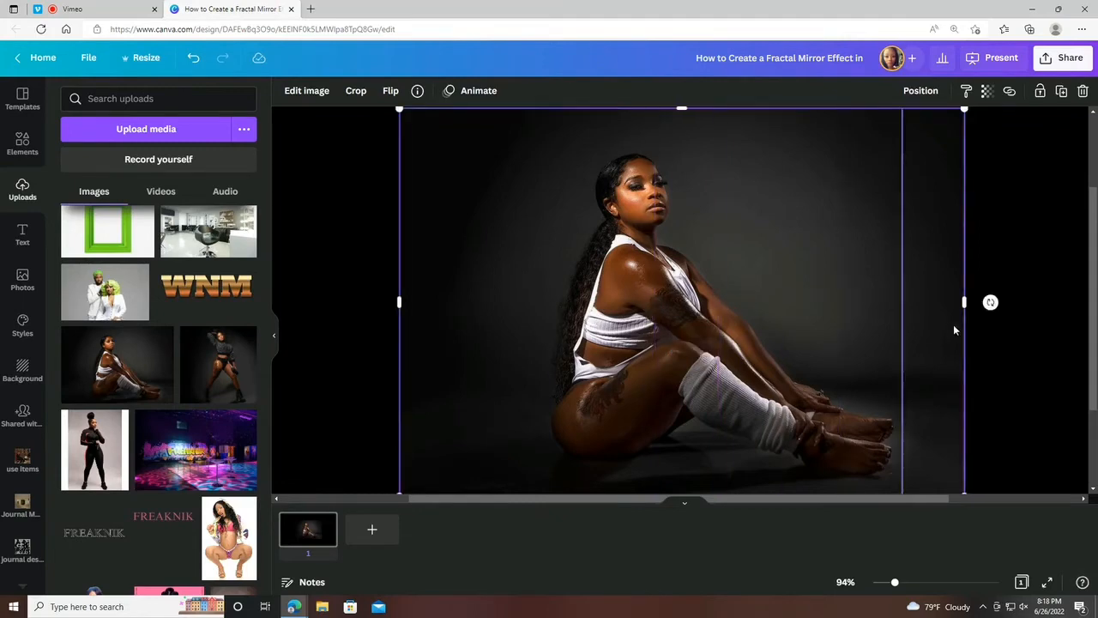
{"action": "left_click_drag", "start_coordinate": [965, 303], "coordinate": [655, 305]}
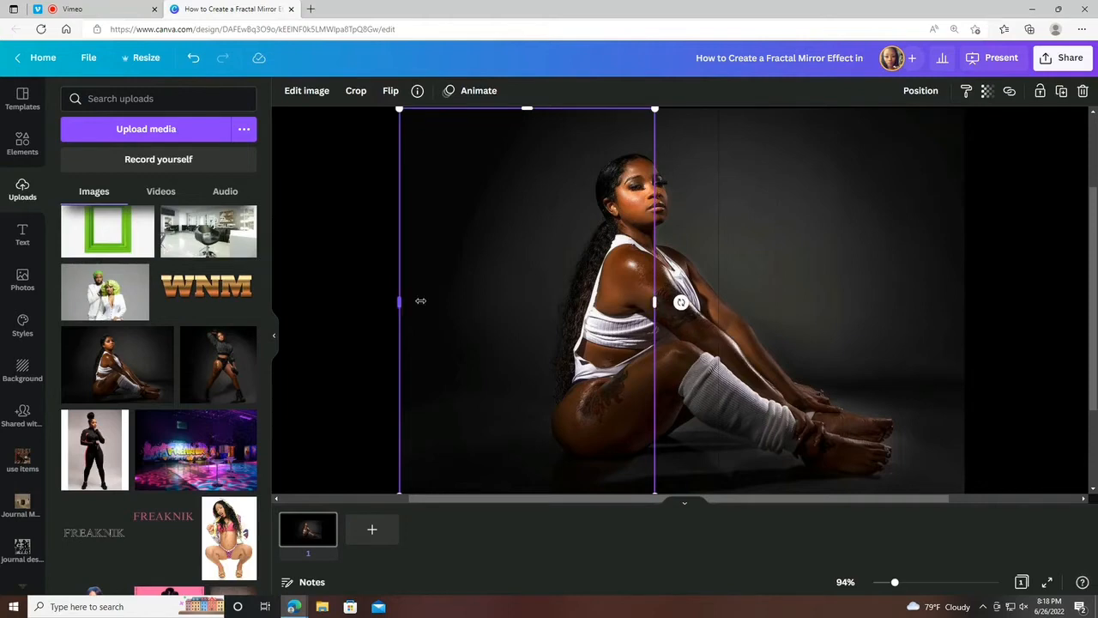
{"action": "left_click_drag", "start_coordinate": [420, 300], "coordinate": [566, 309]}
{"action": "left_click", "coordinate": [531, 270]}
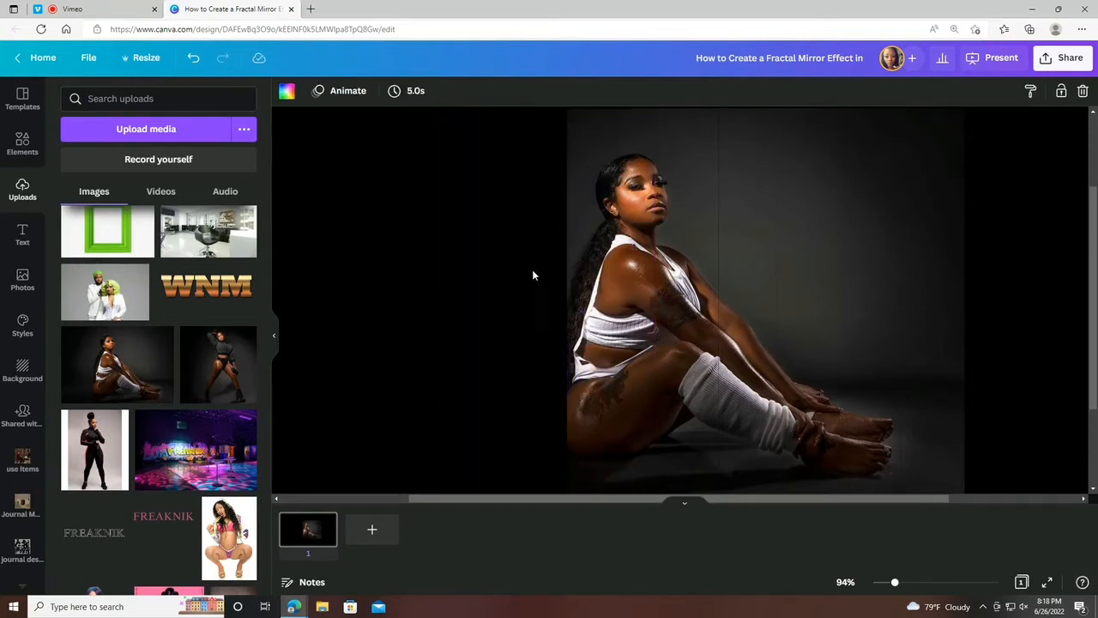
Select all six strips, group them and centre the group horizontally on the page.
{"action": "mouse_move", "coordinate": [893, 584]}
{"action": "left_mouse_down"}
{"action": "mouse_move", "coordinate": [870, 584]}
{"action": "mouse_move", "coordinate": [890, 583]}
{"action": "left_mouse_up"}
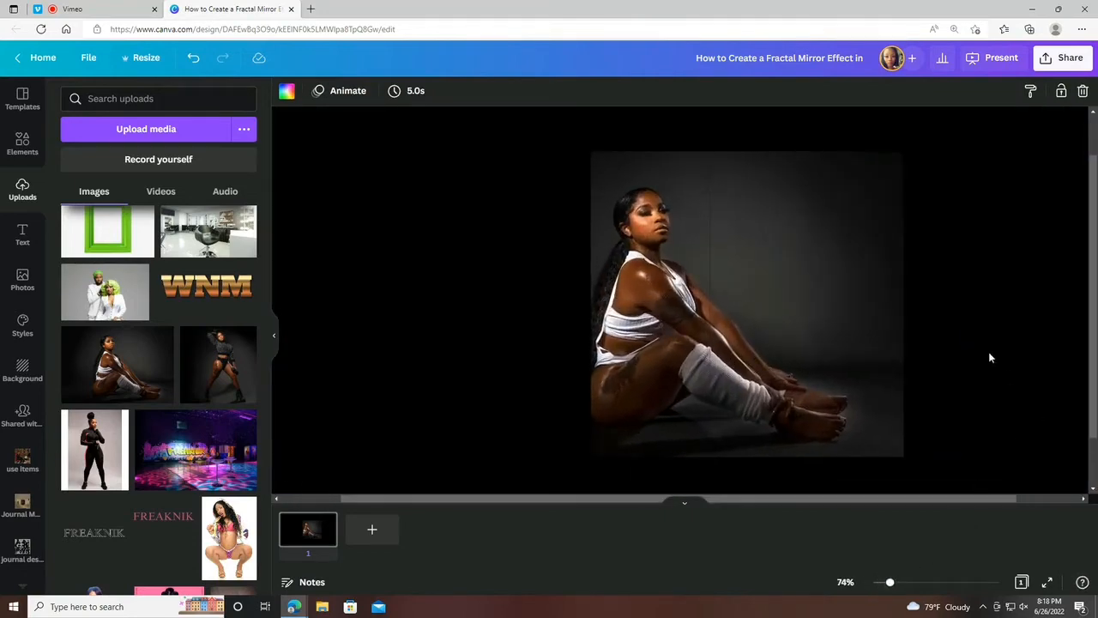
{"action": "scroll", "coordinate": [995, 360], "scroll_direction": "up", "scroll_amount": 2}
{"action": "scroll", "coordinate": [592, 220], "scroll_direction": "down", "scroll_amount": 4}
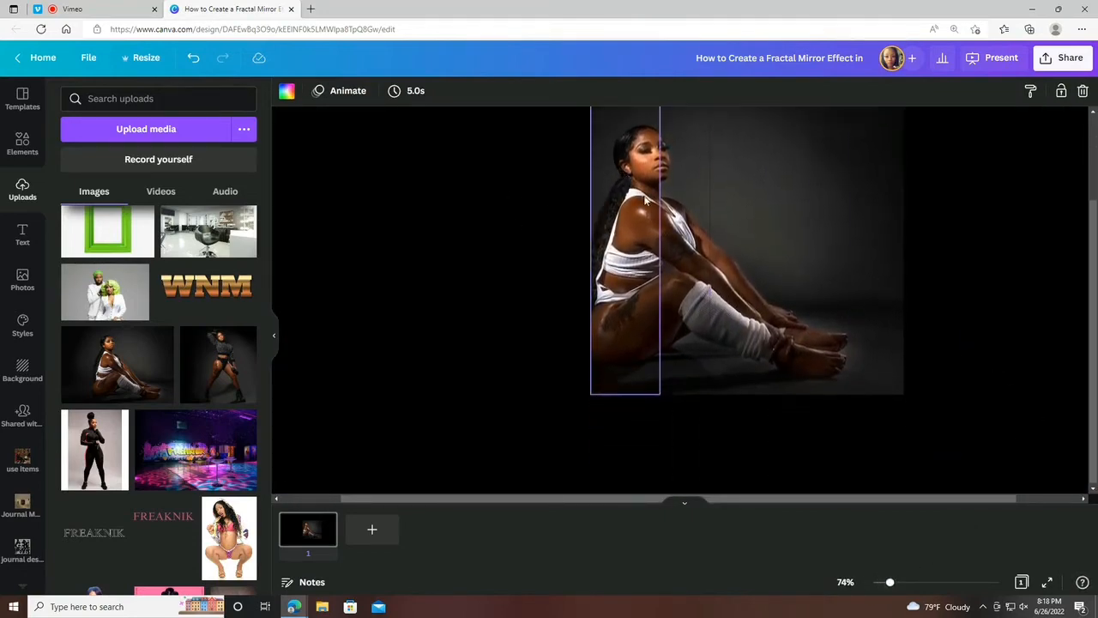
{"action": "scroll", "coordinate": [1001, 311], "scroll_direction": "up", "scroll_amount": 4}
{"action": "scroll", "coordinate": [981, 312], "scroll_direction": "down", "scroll_amount": 2}
{"action": "left_click_drag", "start_coordinate": [522, 127], "coordinate": [961, 552]}
{"action": "left_click_drag", "start_coordinate": [891, 588], "coordinate": [885, 588]}
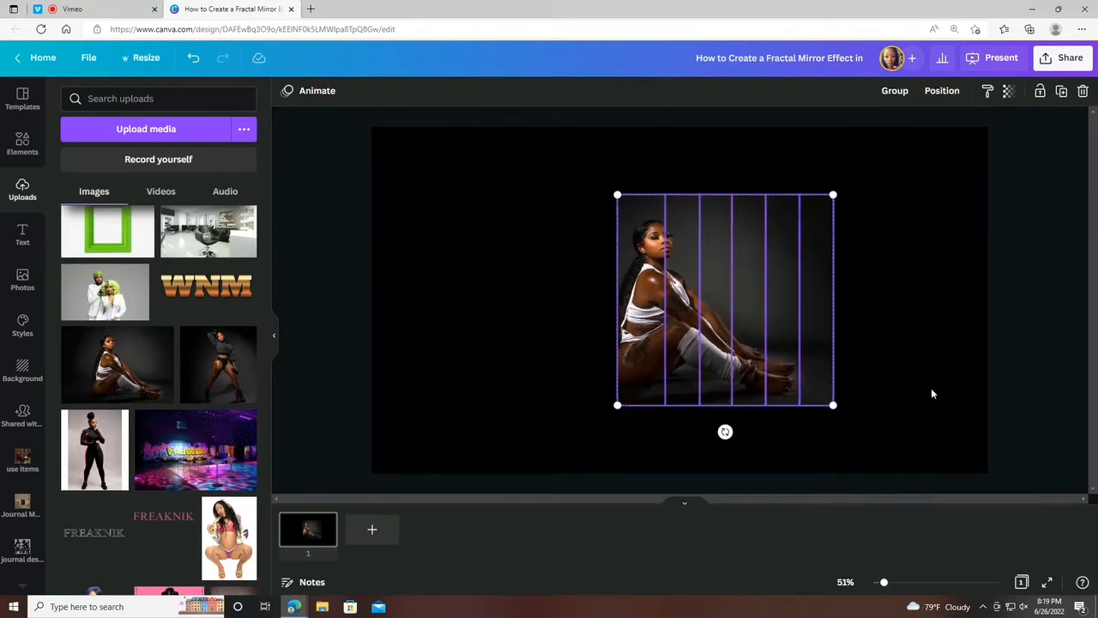
{"action": "left_click", "coordinate": [897, 93]}
{"action": "left_click", "coordinate": [942, 91]}
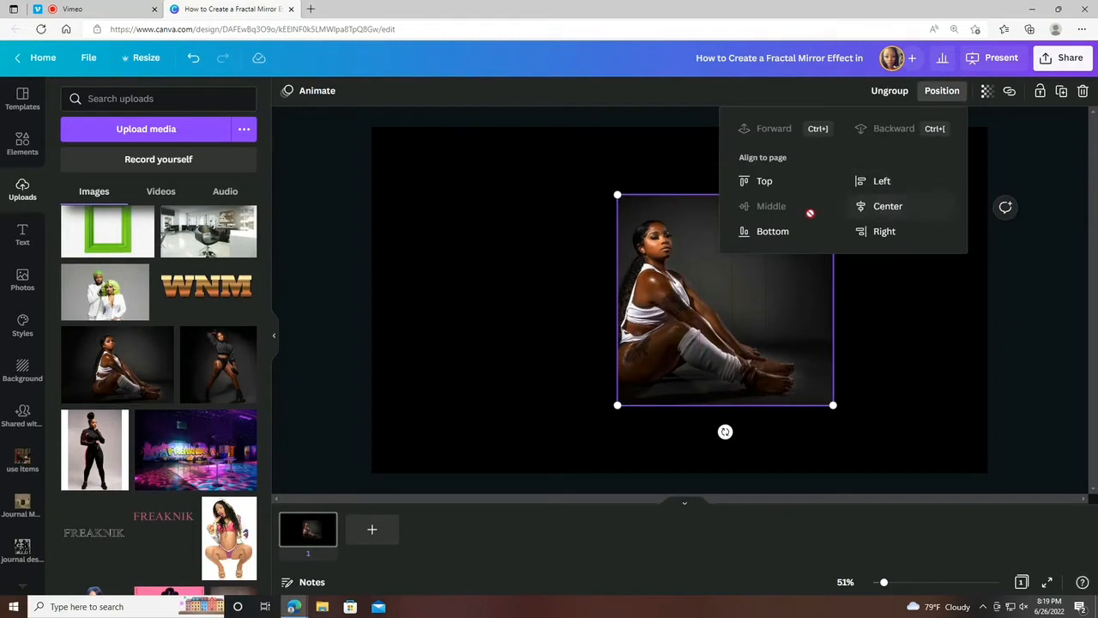
{"action": "left_click", "coordinate": [883, 210]}
{"action": "left_click", "coordinate": [1017, 355]}
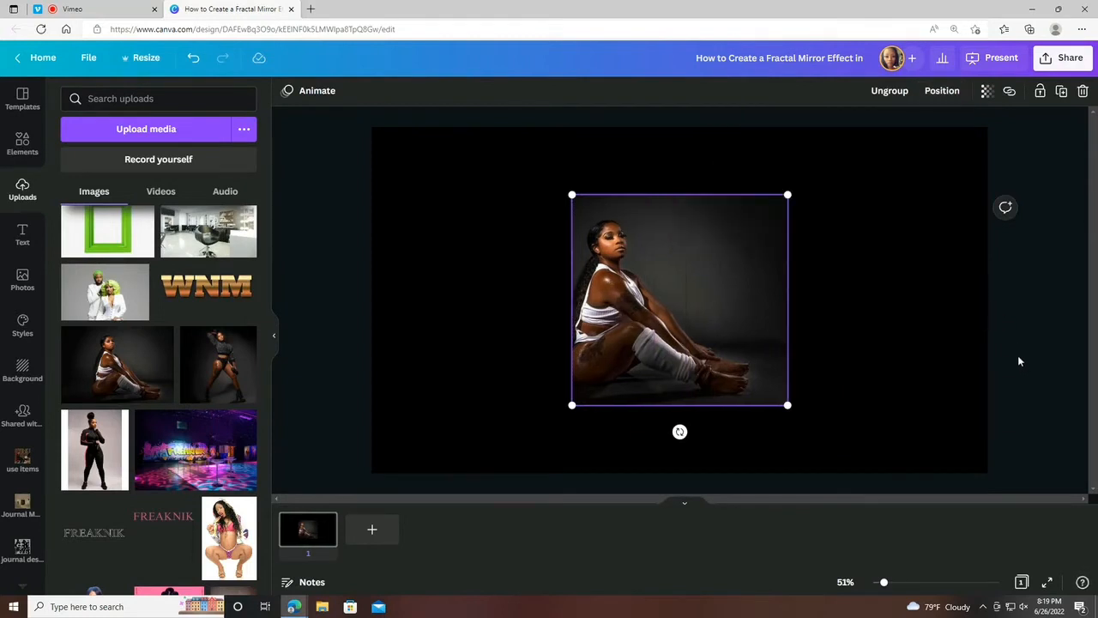
Ungroup the centred strips so each one can be moved separately.
{"action": "left_click", "coordinate": [1017, 351]}
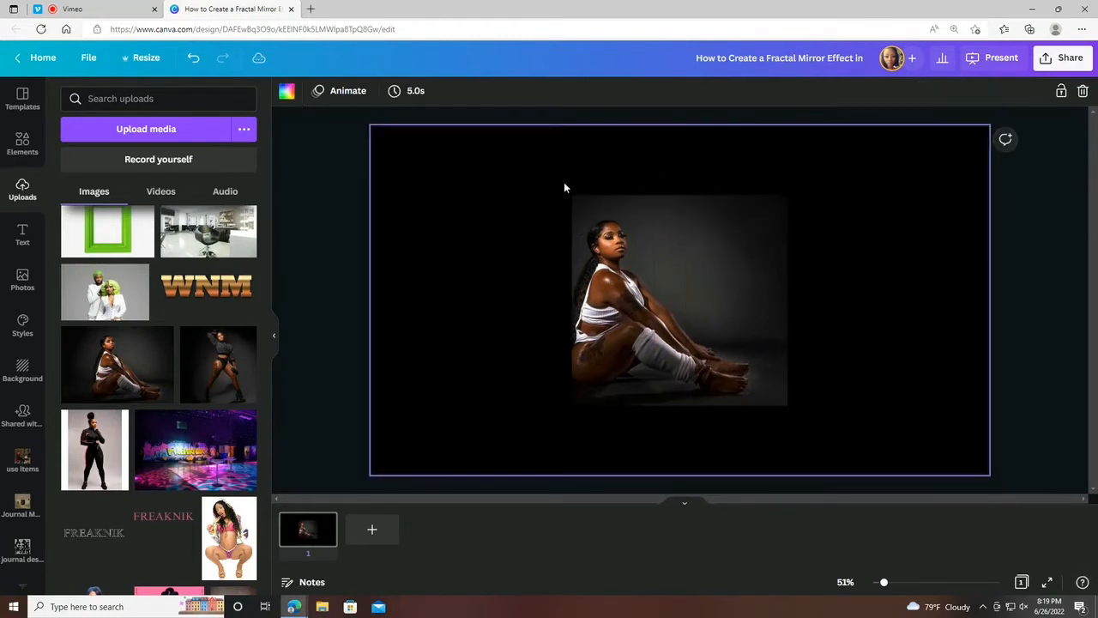
{"action": "left_click_drag", "start_coordinate": [564, 182], "coordinate": [865, 315]}
{"action": "left_click", "coordinate": [890, 91]}
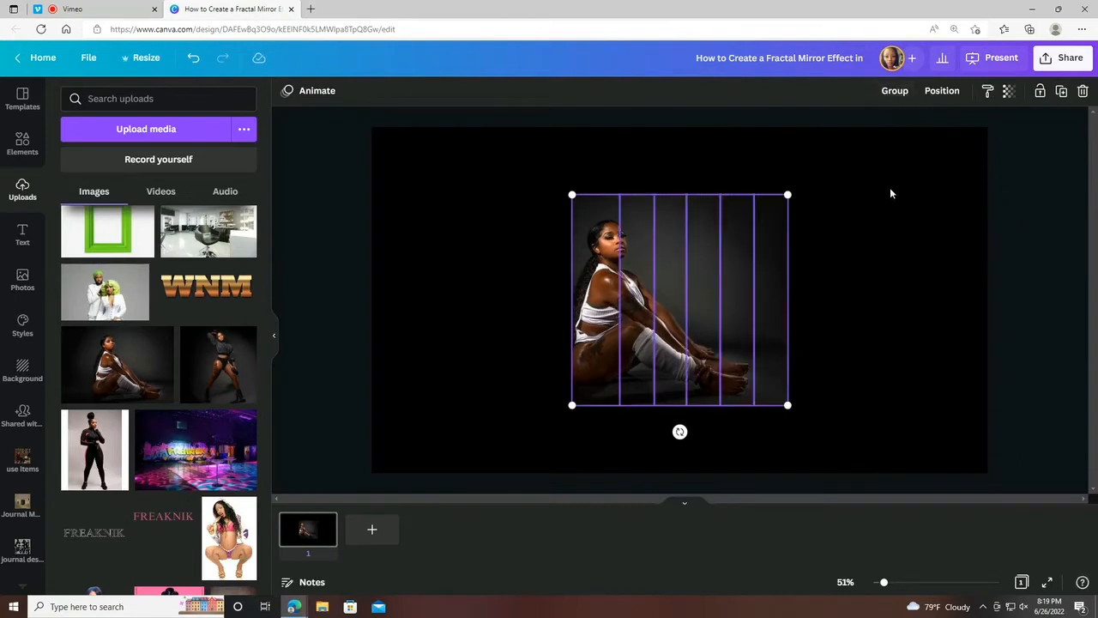
{"action": "left_click", "coordinate": [889, 187]}
Nudge the rightmost strip to the right to open a gap beside the rest of the photo.
{"action": "left_click", "coordinate": [766, 273]}
{"action": "key", "text": "Right"}
{"action": "key", "text": "Right"}
{"action": "key", "text": "Right"}
{"action": "key", "text": "Right"}
{"action": "key", "text": "Right"}
{"action": "key", "text": "Right"}
{"action": "key", "text": "Right"}
{"action": "key", "text": "Right"}
{"action": "key", "text": "Right"}
{"action": "key", "text": "Right"}
{"action": "key", "text": "Right"}
{"action": "key", "text": "Right"}
{"action": "key", "text": "Right"}
{"action": "key", "text": "Right"}
{"action": "key", "text": "Right"}
{"action": "key", "text": "Right"}
{"action": "key", "text": "Right"}
{"action": "key", "text": "Right"}
{"action": "key", "text": "Right"}
{"action": "key", "text": "Right"}
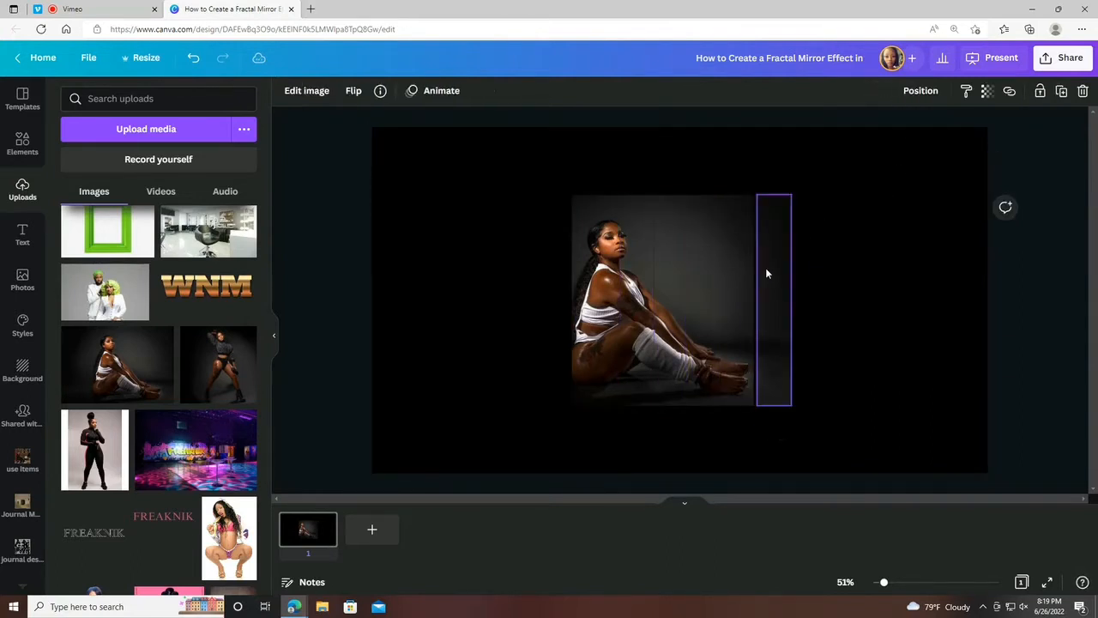
{"action": "key", "text": "Right"}
{"action": "key", "text": "Right"}
{"action": "key", "text": "Right"}
{"action": "key", "text": "Right"}
{"action": "key", "text": "Right"}
{"action": "key", "text": "Right"}
{"action": "key", "text": "Right"}
{"action": "key", "text": "Right"}
{"action": "key", "text": "Right"}
{"action": "key", "text": "Right"}
{"action": "key", "text": "Right"}
{"action": "key", "text": "Right"}
{"action": "key", "text": "Right"}
{"action": "key", "text": "Right"}
{"action": "key", "text": "Right"}
{"action": "key", "text": "Right"}
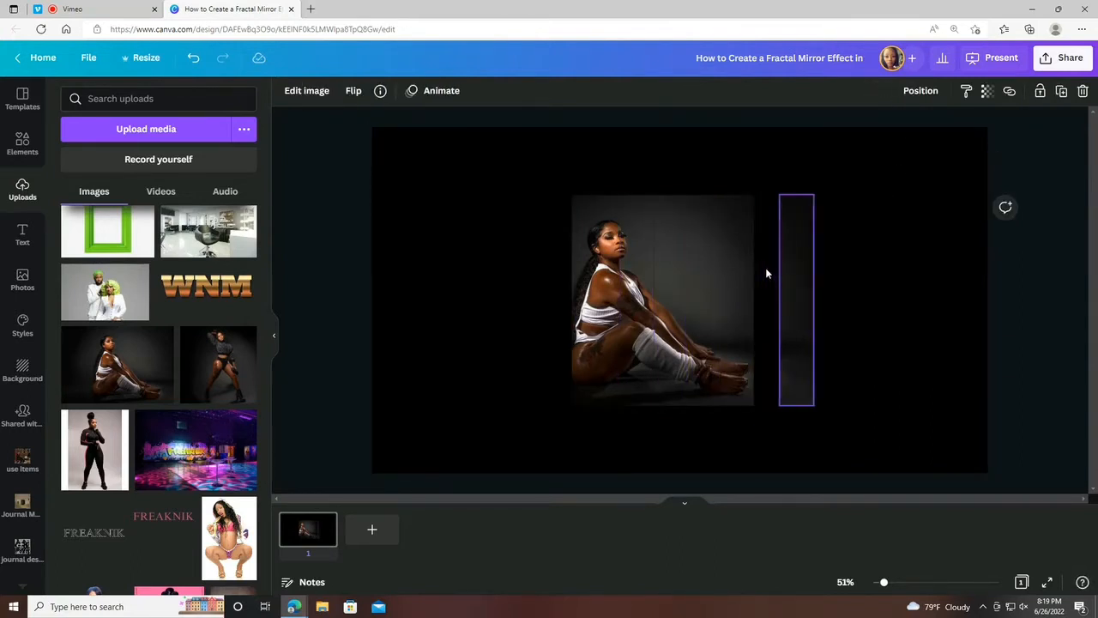
Add the fifth strip from the left to the selection and nudge both strips right to open a second gap.
{"action": "left_click", "coordinate": [728, 307], "text": "shift"}
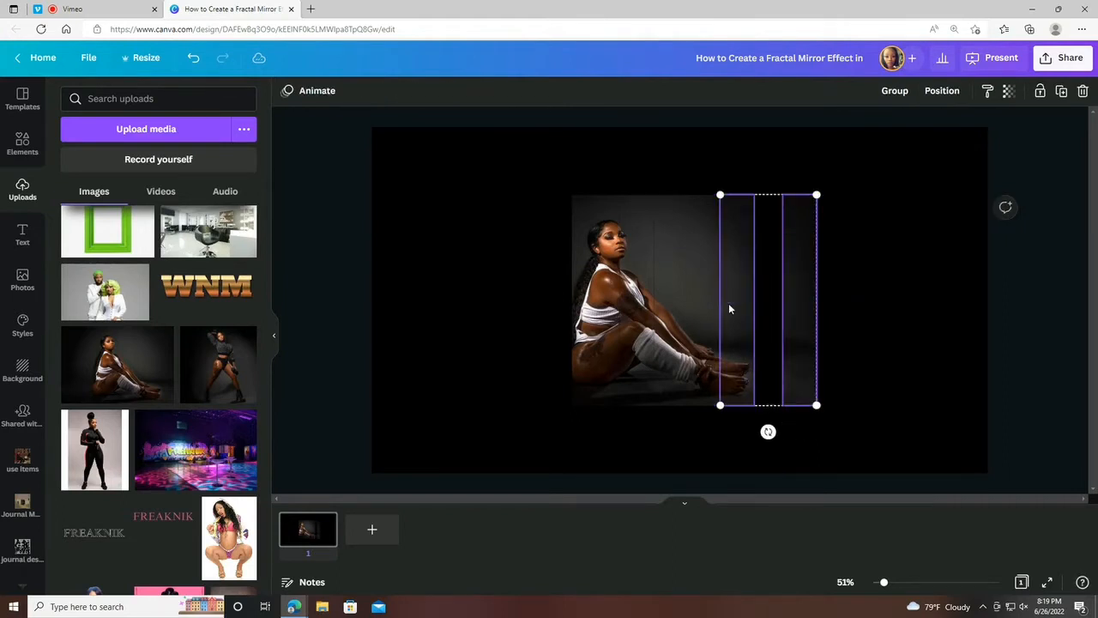
{"action": "key", "text": "Right"}
{"action": "key", "text": "Right"}
{"action": "key", "text": "Right"}
{"action": "key", "text": "Right"}
{"action": "key", "text": "Right"}
{"action": "key", "text": "Right"}
{"action": "key", "text": "Right"}
{"action": "key", "text": "Right"}
{"action": "key", "text": "Right"}
{"action": "key", "text": "Right"}
{"action": "key", "text": "Right"}
{"action": "key", "text": "Right"}
{"action": "key", "text": "Right"}
{"action": "key", "text": "Right"}
{"action": "key", "text": "Right"}
{"action": "key", "text": "Right"}
{"action": "key", "text": "Right"}
{"action": "key", "text": "Right"}
{"action": "key", "text": "Right"}
{"action": "key", "text": "Right"}
{"action": "key", "text": "Right"}
{"action": "key", "text": "Right"}
{"action": "key", "text": "Right"}
{"action": "key", "text": "Right"}
{"action": "key", "text": "Right"}
{"action": "key", "text": "Right"}
{"action": "key", "text": "Right"}
{"action": "key", "text": "Right"}
{"action": "key", "text": "Right"}
{"action": "key", "text": "Right"}
{"action": "key", "text": "Right"}
{"action": "key", "text": "Right"}
{"action": "key", "text": "Right"}
{"action": "key", "text": "Right"}
{"action": "key", "text": "Right"}
{"action": "key", "text": "Right"}
{"action": "key", "text": "Right"}
{"action": "key", "text": "Right"}
{"action": "key", "text": "Right"}
{"action": "key", "text": "Right"}
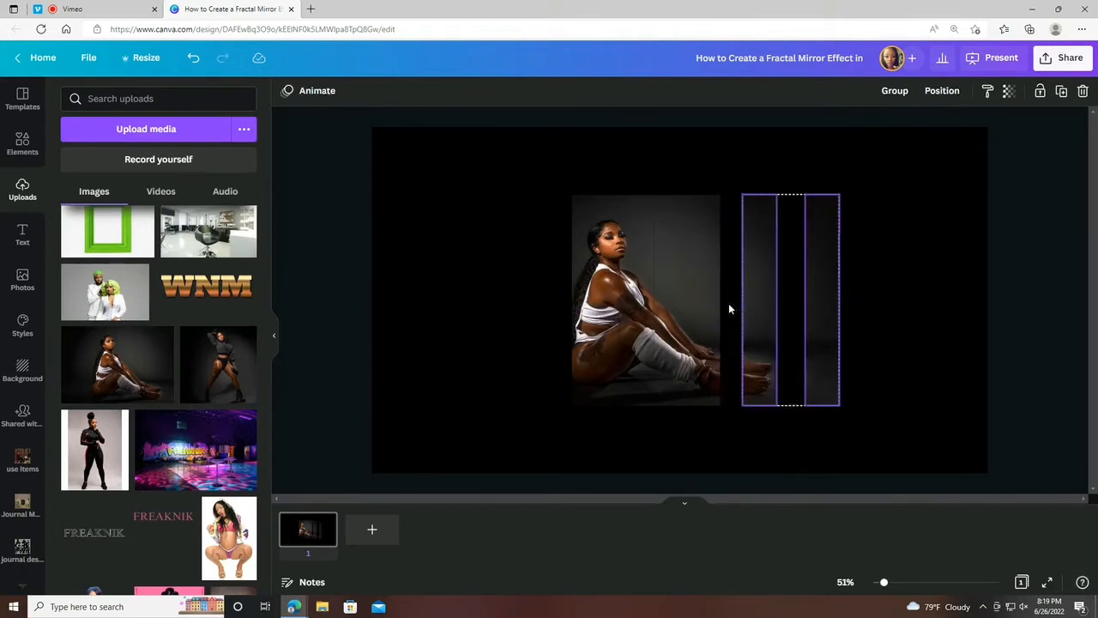
Add the fourth strip from the left to the selection and nudge all three strips right to open a third gap.
{"action": "left_click", "coordinate": [696, 312], "text": "shift"}
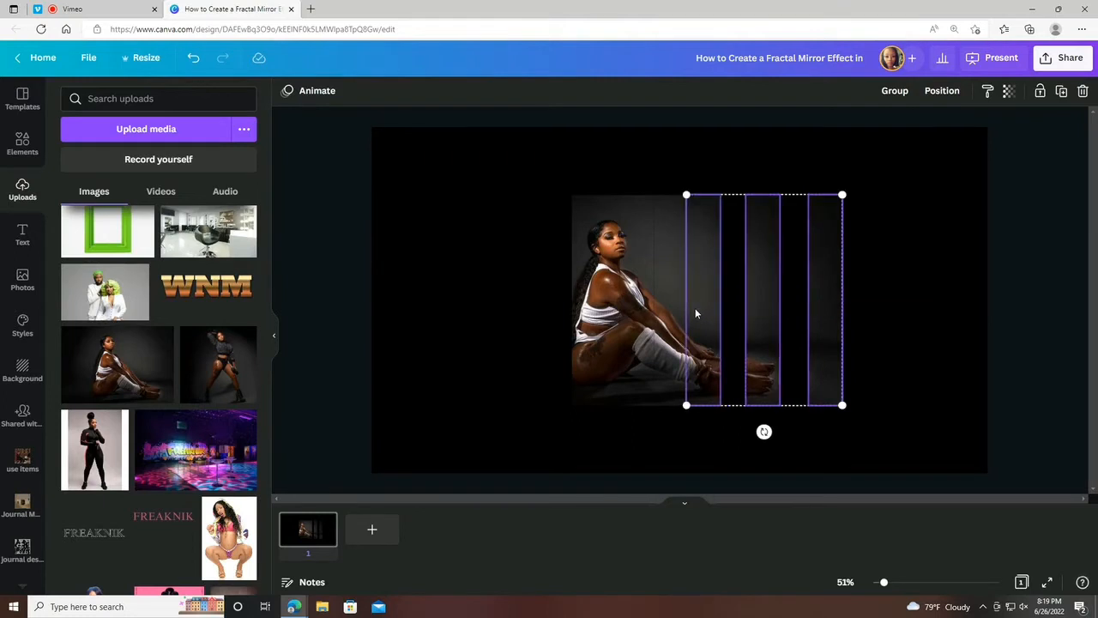
{"action": "key", "text": "Right"}
{"action": "key", "text": "Right"}
{"action": "key", "text": "Right"}
{"action": "key", "text": "Right"}
{"action": "key", "text": "Right"}
{"action": "key", "text": "Right"}
{"action": "key", "text": "Right"}
{"action": "key", "text": "Right"}
{"action": "key", "text": "Right"}
{"action": "key", "text": "Right"}
{"action": "key", "text": "Right"}
{"action": "key", "text": "Right"}
{"action": "key", "text": "Right"}
{"action": "key", "text": "Right"}
{"action": "key", "text": "Right"}
{"action": "key", "text": "Right"}
{"action": "key", "text": "Right"}
{"action": "key", "text": "Right"}
{"action": "key", "text": "Right"}
{"action": "key", "text": "Right"}
{"action": "key", "text": "Right"}
{"action": "key", "text": "Right"}
{"action": "key", "text": "Right"}
{"action": "key", "text": "Right"}
{"action": "key", "text": "Right"}
{"action": "key", "text": "Right"}
{"action": "key", "text": "Right"}
{"action": "key", "text": "Right"}
{"action": "key", "text": "Right"}
{"action": "key", "text": "Right"}
{"action": "key", "text": "Right"}
{"action": "key", "text": "Right"}
{"action": "key", "text": "Right"}
{"action": "key", "text": "Right"}
{"action": "key", "text": "Right"}
{"action": "key", "text": "Right"}
{"action": "key", "text": "Right"}
{"action": "key", "text": "Right"}
{"action": "key", "text": "Right"}
{"action": "key", "text": "Right"}
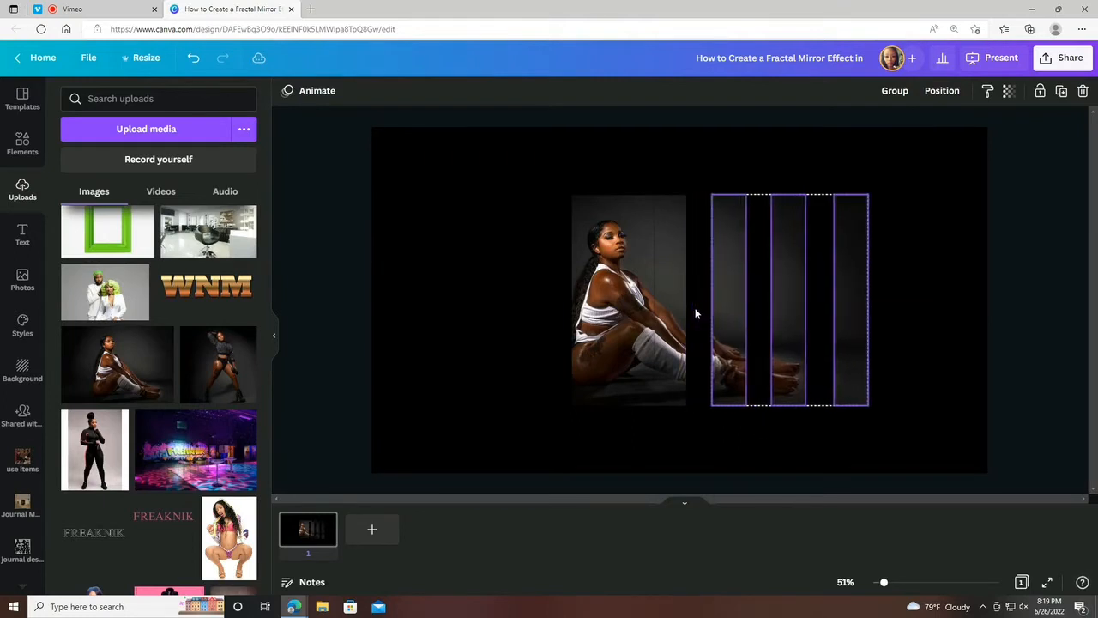
Clear the selection and move the leftmost strip left, leaving a gap of about 80 to its neighbour.
{"action": "left_click", "coordinate": [583, 316], "text": "shift"}
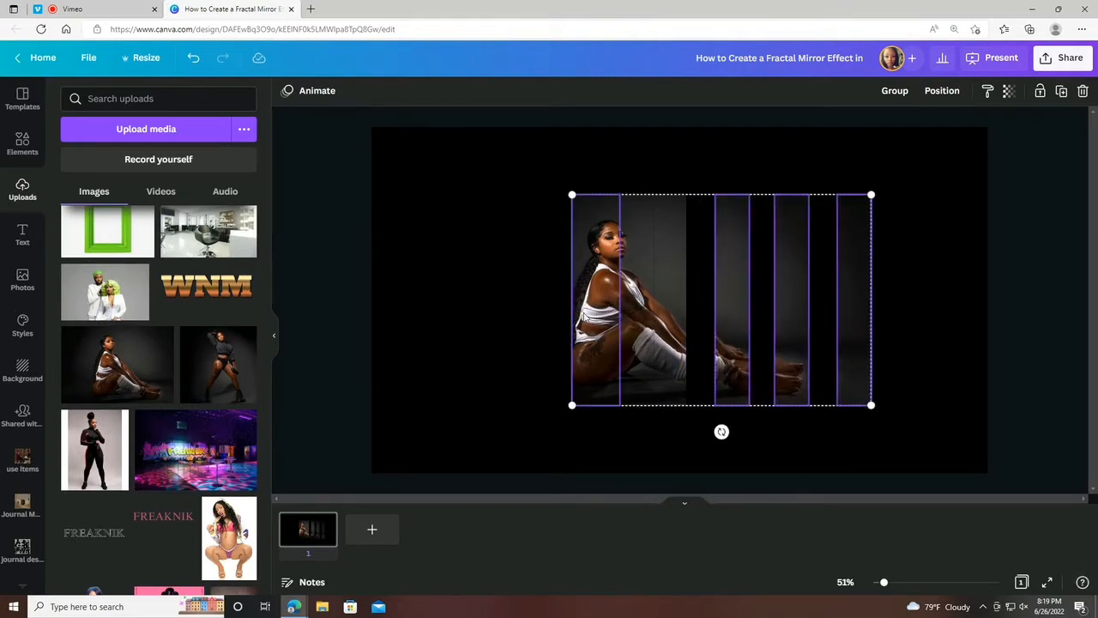
{"action": "left_click", "coordinate": [530, 313]}
{"action": "left_click_drag", "start_coordinate": [613, 313], "coordinate": [583, 312]}
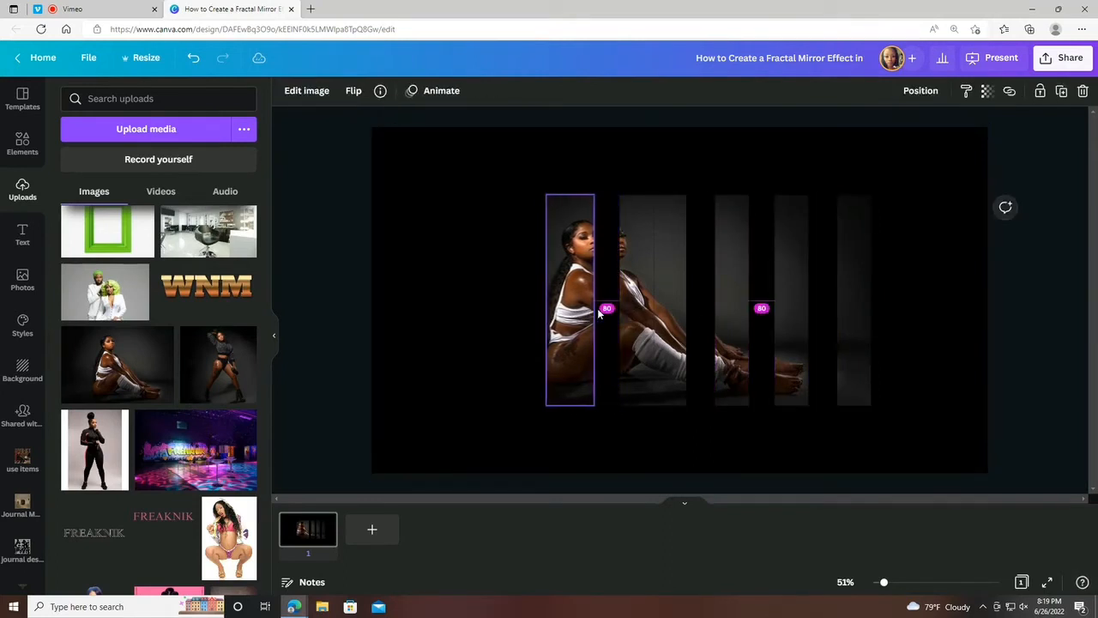
Select the two leftmost strips together and nudge them left, opening a gap of about 90 before the third strip.
{"action": "left_click", "coordinate": [614, 326]}
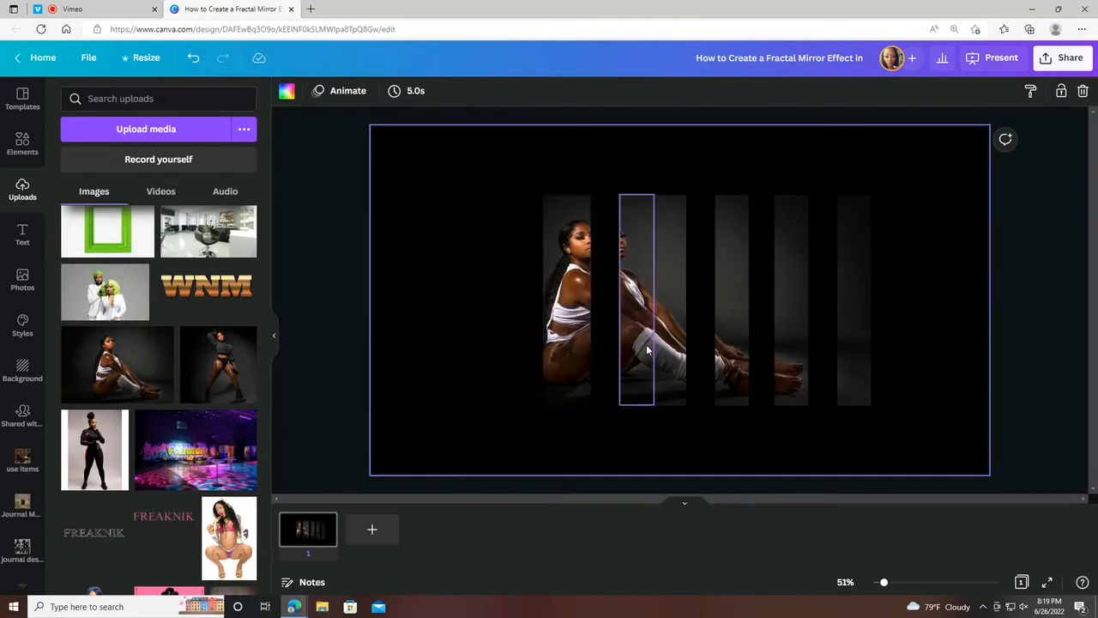
{"action": "left_click", "coordinate": [564, 287]}
{"action": "left_click", "coordinate": [518, 273]}
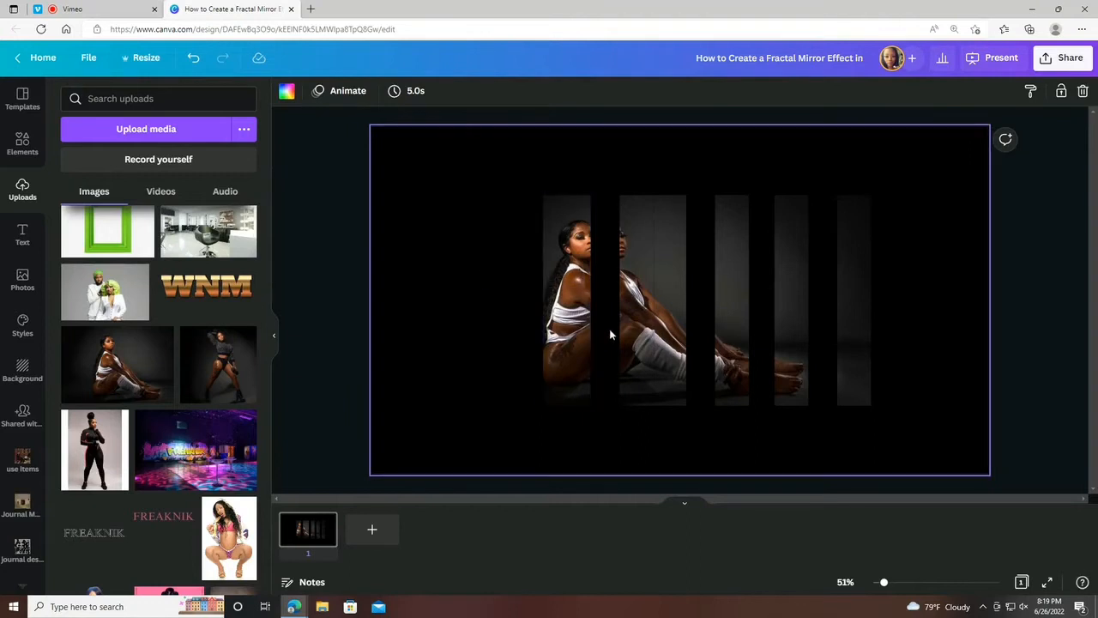
{"action": "left_click", "coordinate": [344, 270]}
{"action": "left_click_drag", "start_coordinate": [483, 309], "coordinate": [637, 381]}
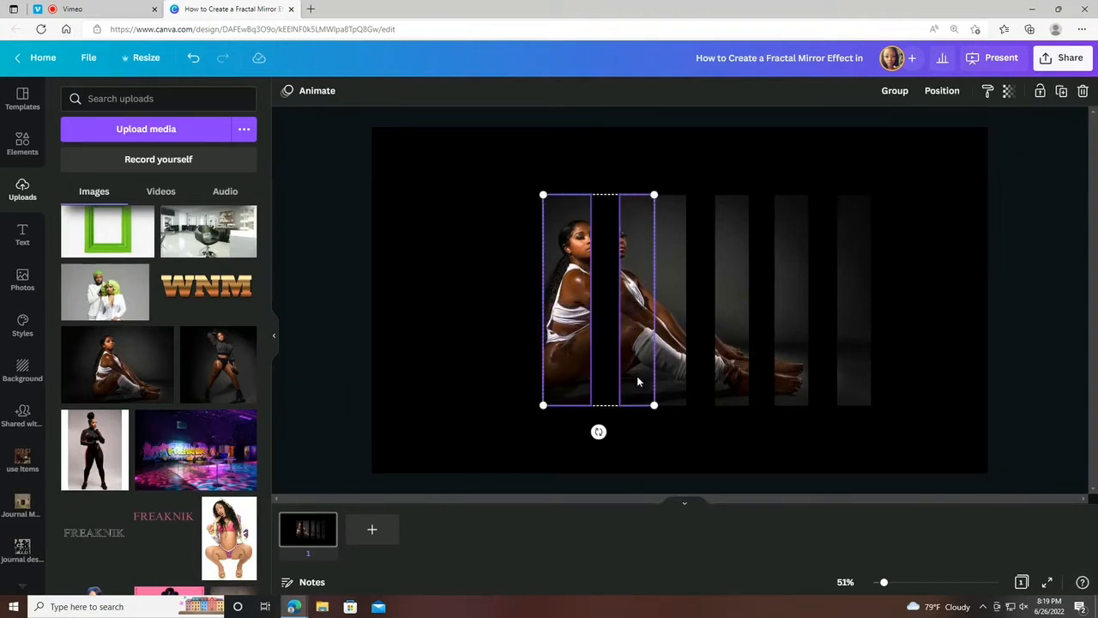
{"action": "key", "text": "Left"}
{"action": "key", "text": "Left"}
{"action": "key", "text": "Left"}
{"action": "key", "text": "Left"}
{"action": "key", "text": "Left"}
{"action": "key", "text": "Left"}
{"action": "key", "text": "Left"}
{"action": "key", "text": "Left"}
{"action": "key", "text": "Left"}
{"action": "key", "text": "Left"}
{"action": "key", "text": "Left"}
{"action": "key", "text": "Left"}
{"action": "key", "text": "Left"}
{"action": "key", "text": "Left"}
{"action": "key", "text": "Left"}
{"action": "key", "text": "Left"}
{"action": "key", "text": "Left"}
{"action": "key", "text": "Left"}
{"action": "key", "text": "Left"}
{"action": "key", "text": "Left"}
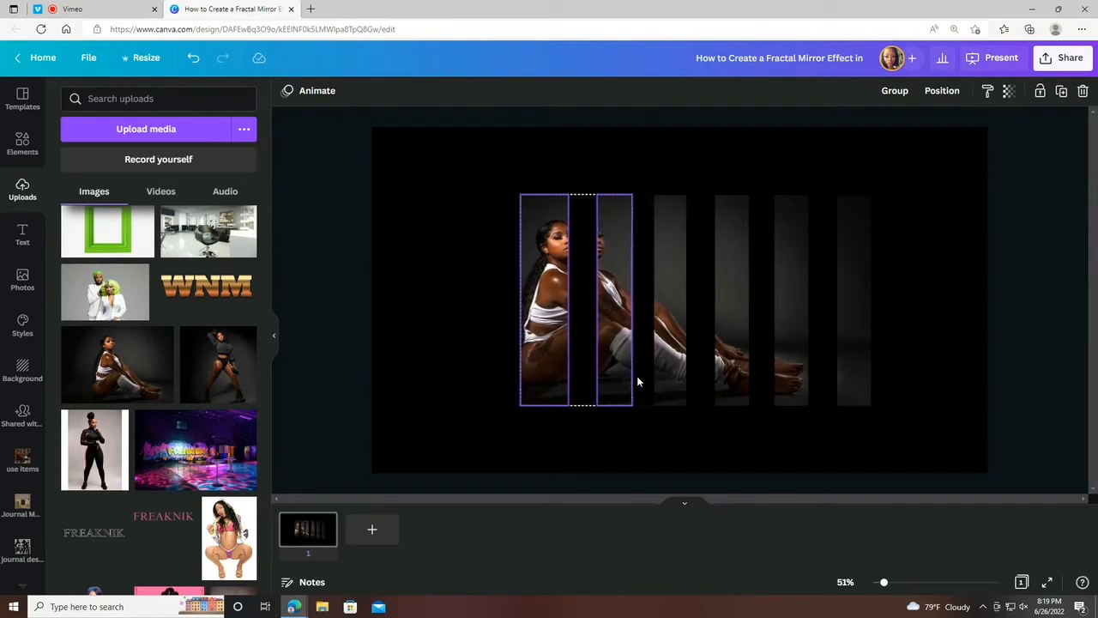
Group all six strips and center the group horizontally on the page.
{"action": "left_click_drag", "start_coordinate": [458, 253], "coordinate": [992, 385]}
{"action": "left_click", "coordinate": [894, 92]}
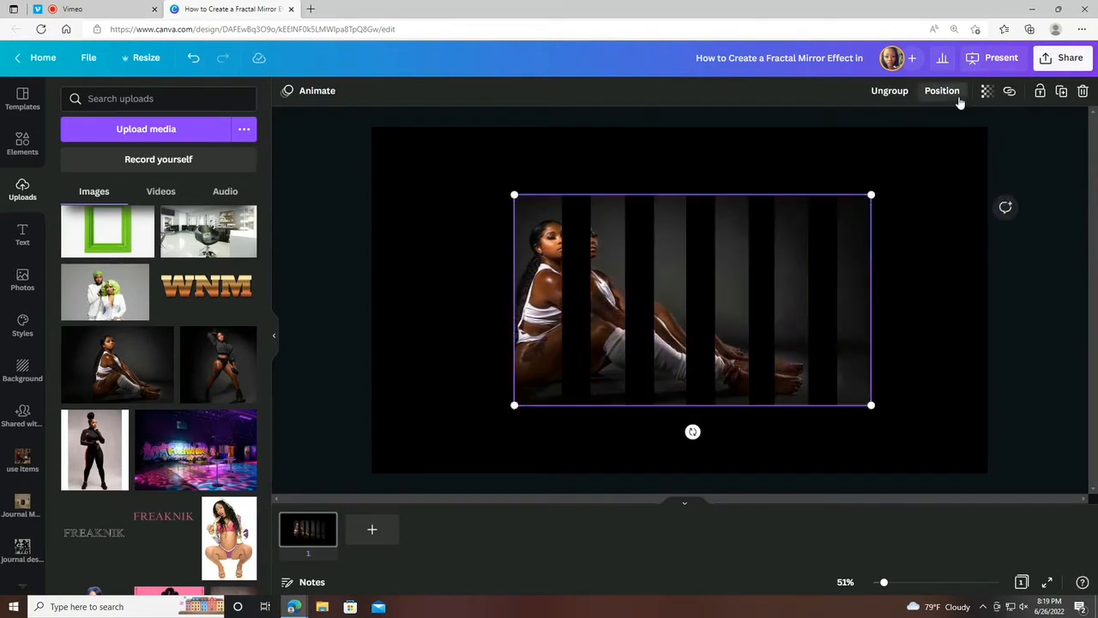
{"action": "left_click", "coordinate": [942, 90]}
{"action": "left_click", "coordinate": [883, 206]}
{"action": "left_click", "coordinate": [924, 298]}
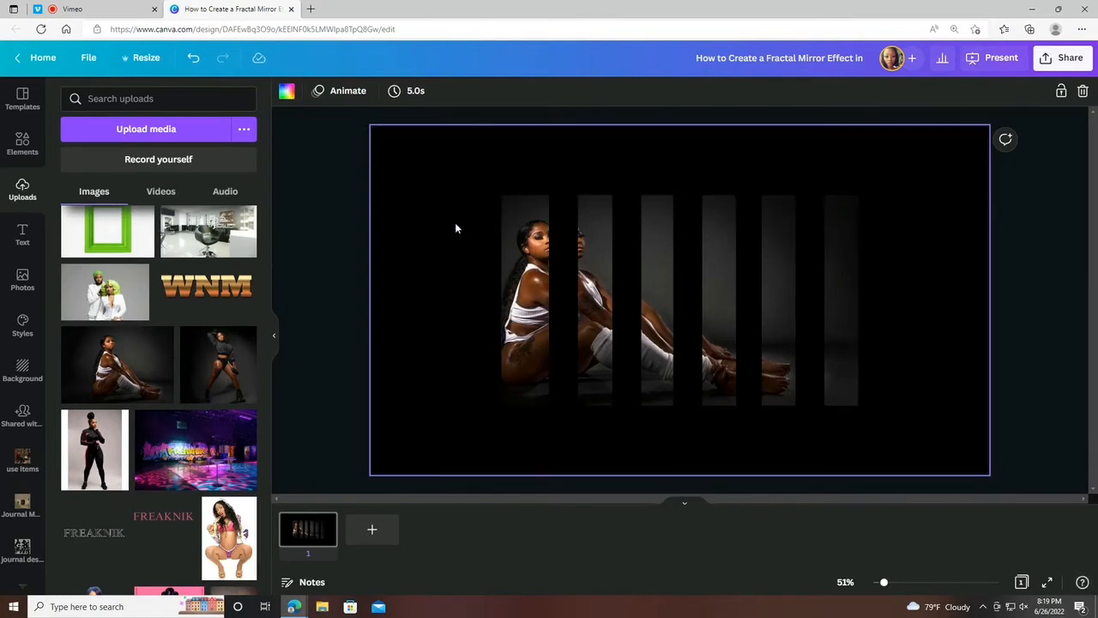
Ungroup the centered photo strips and clear the selection so each strip can be moved on its own.
{"action": "left_click", "coordinate": [842, 271]}
{"action": "left_click", "coordinate": [870, 267]}
{"action": "left_click", "coordinate": [834, 276]}
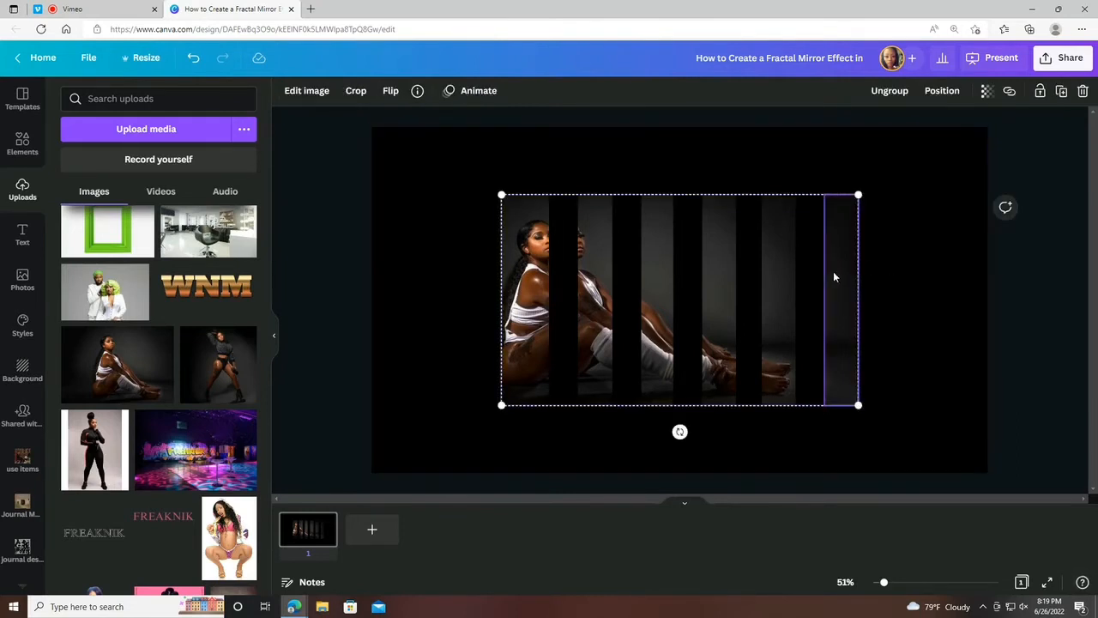
{"action": "left_click", "coordinate": [726, 166]}
{"action": "left_click", "coordinate": [615, 265]}
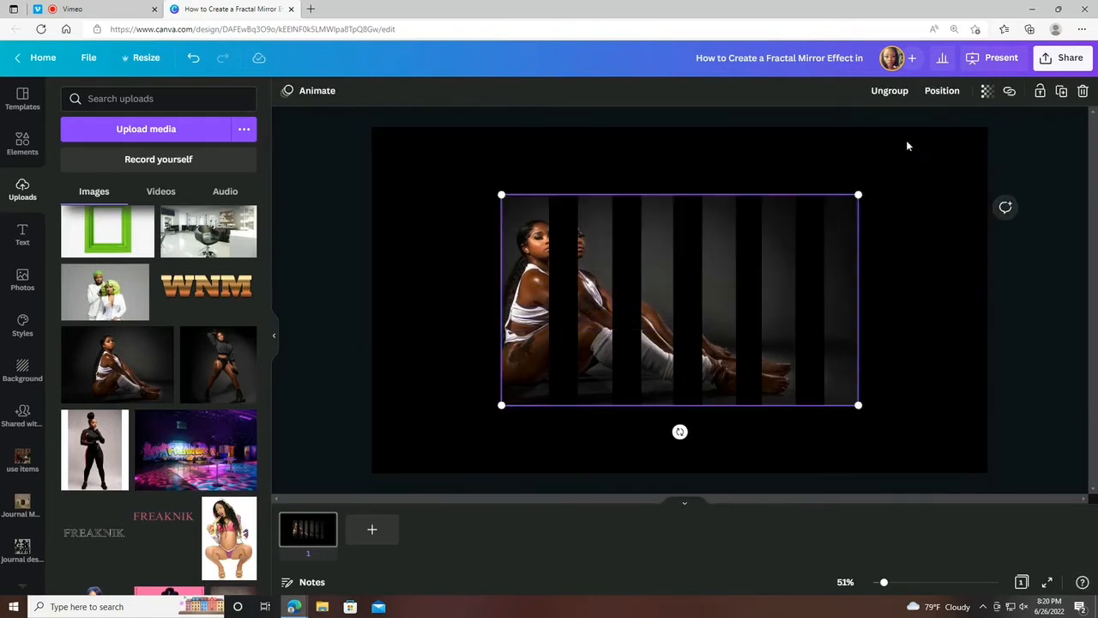
{"action": "left_click", "coordinate": [889, 90]}
{"action": "left_click", "coordinate": [885, 262]}
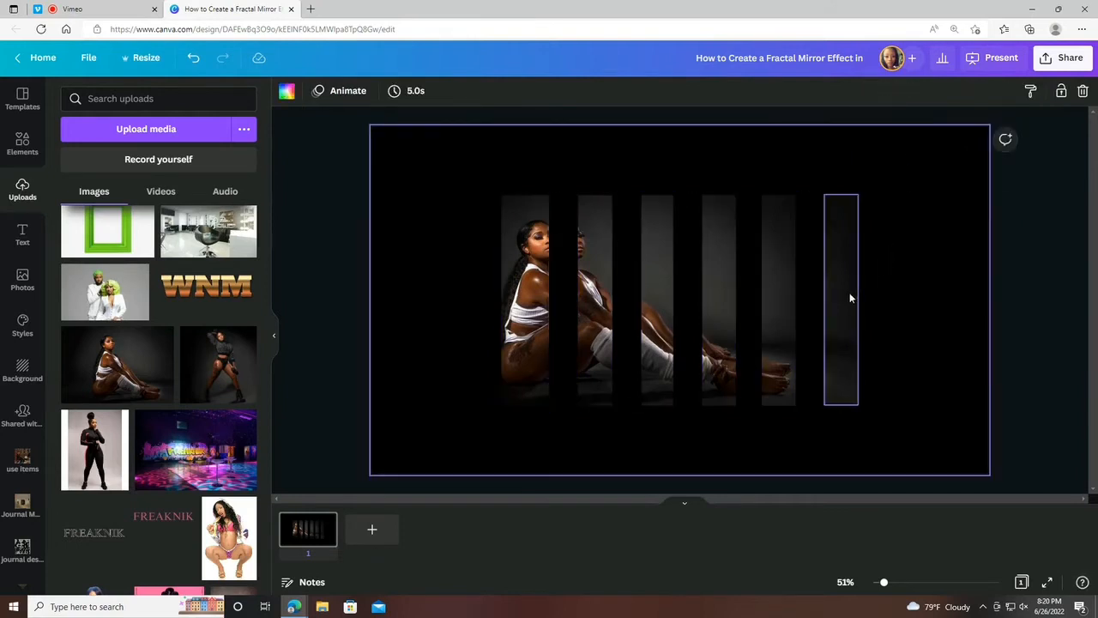
Stagger the strips vertically, moving the second, fourth and sixth up and the first, third and fifth down.
{"action": "left_click_drag", "start_coordinate": [850, 297], "coordinate": [850, 262]}
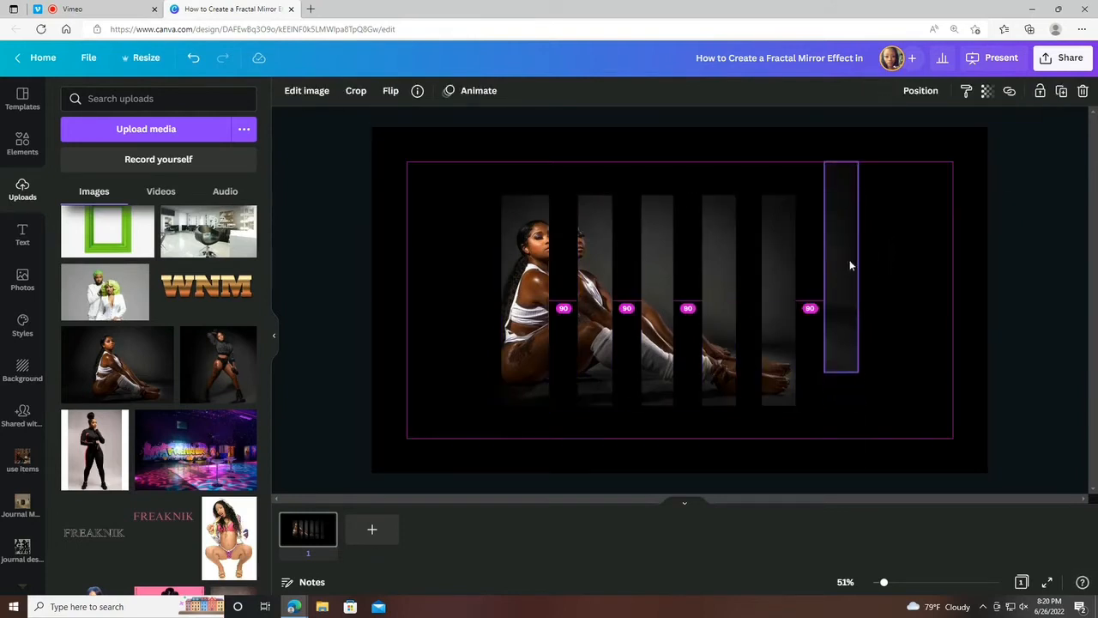
{"action": "left_click_drag", "start_coordinate": [789, 277], "coordinate": [716, 274]}
{"action": "left_click_drag", "start_coordinate": [646, 263], "coordinate": [595, 244]}
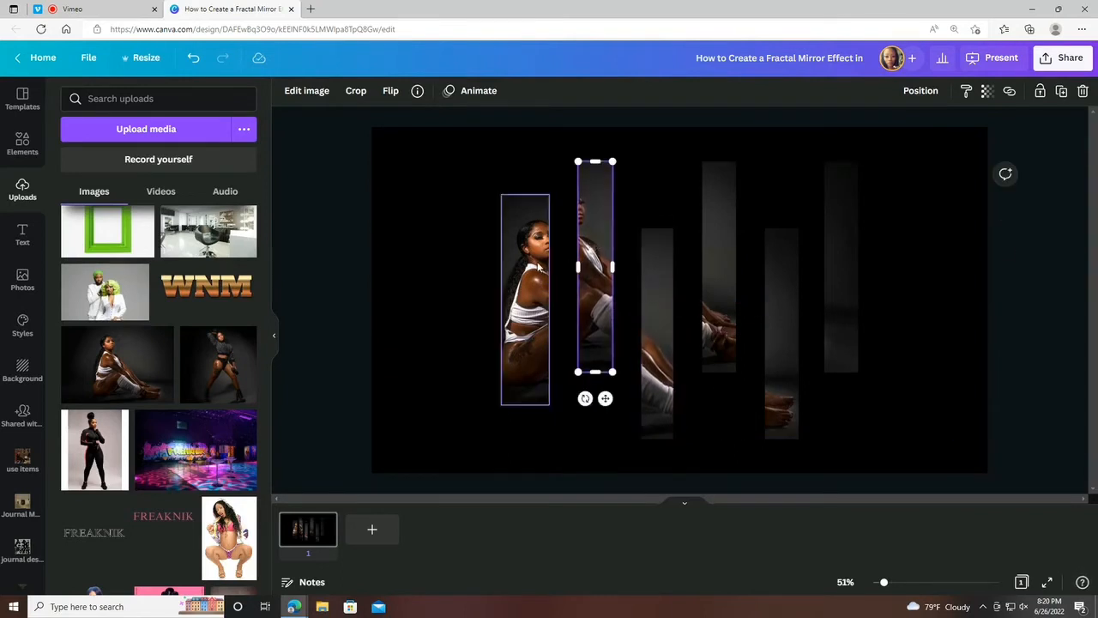
{"action": "left_click_drag", "start_coordinate": [539, 267], "coordinate": [534, 293]}
Select all six staggered strips, group them and check the group's alignment options on the page.
{"action": "left_click_drag", "start_coordinate": [616, 240], "coordinate": [982, 351]}
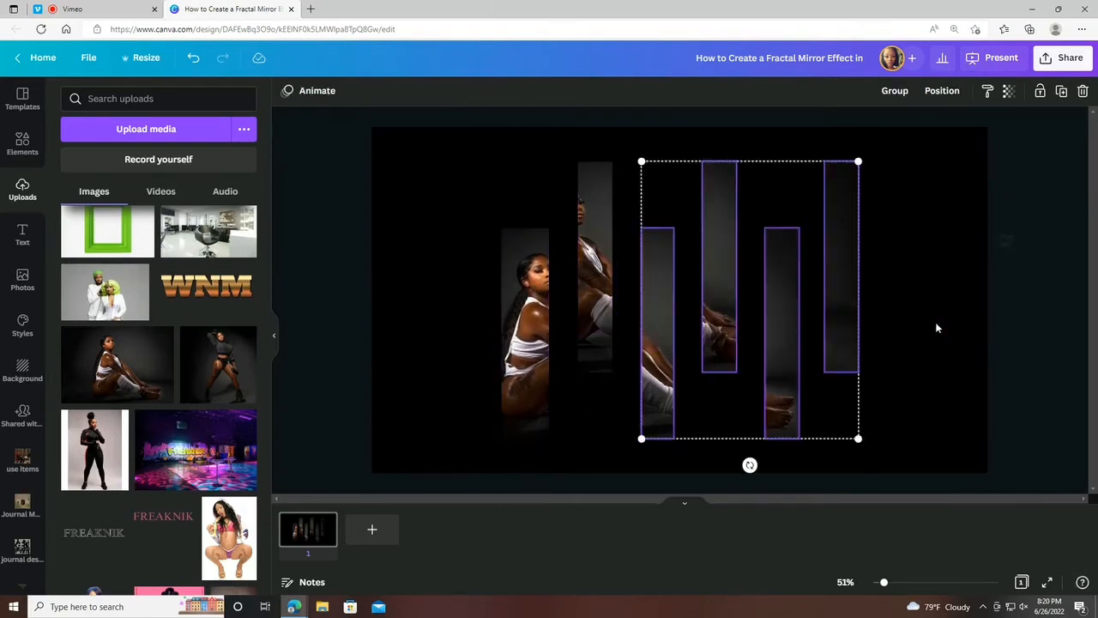
{"action": "left_click", "coordinate": [964, 200]}
{"action": "left_click_drag", "start_coordinate": [761, 204], "coordinate": [493, 233]}
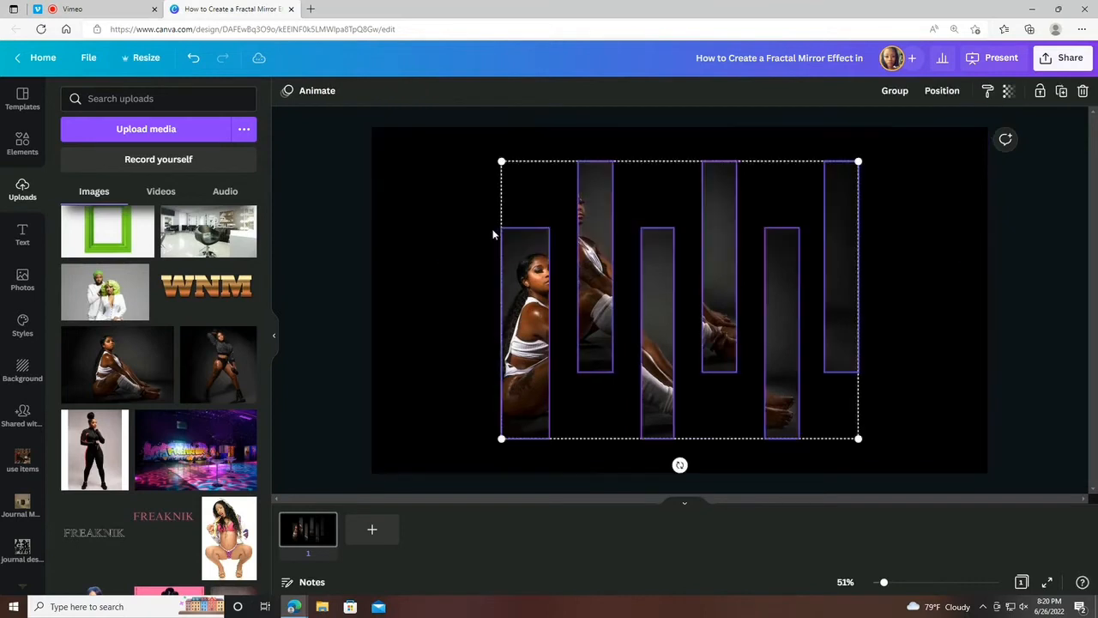
{"action": "left_click", "coordinate": [894, 92]}
{"action": "left_click", "coordinate": [940, 91]}
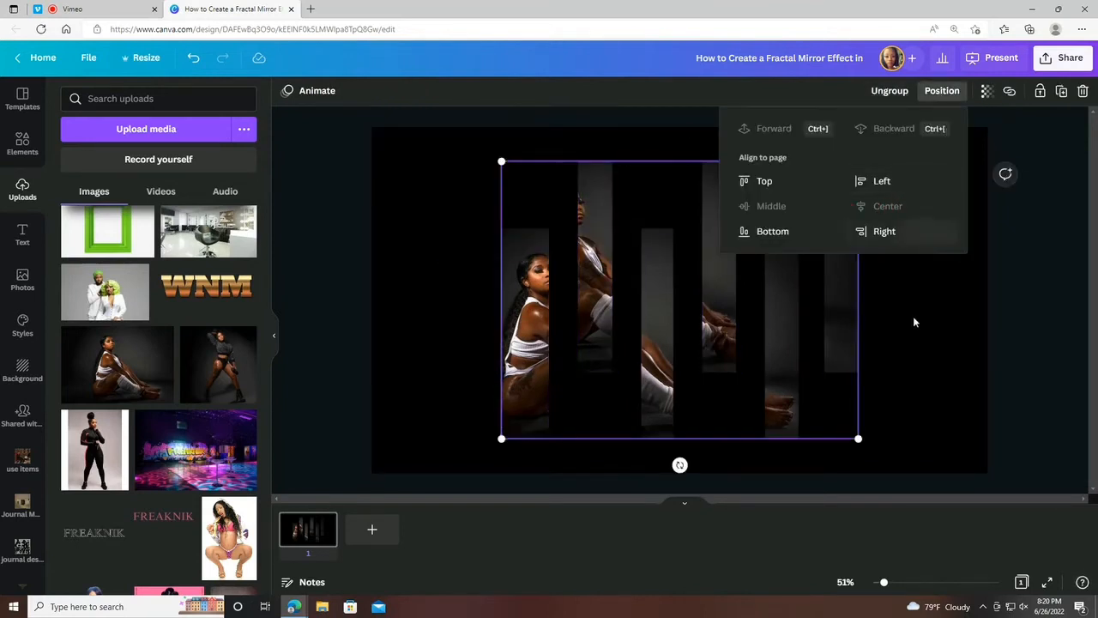
{"action": "left_click", "coordinate": [809, 305]}
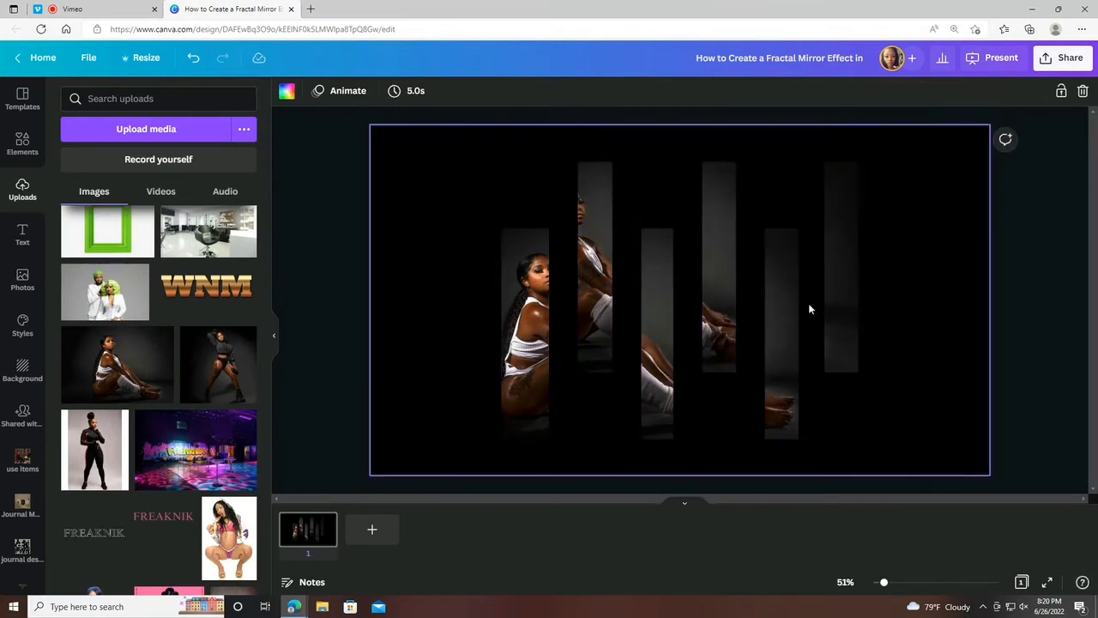
Duplicate the staggered group, try the copy shifted to the right of the original, and delete the copy.
{"action": "left_click", "coordinate": [521, 222]}
{"action": "left_click", "coordinate": [1059, 92]}
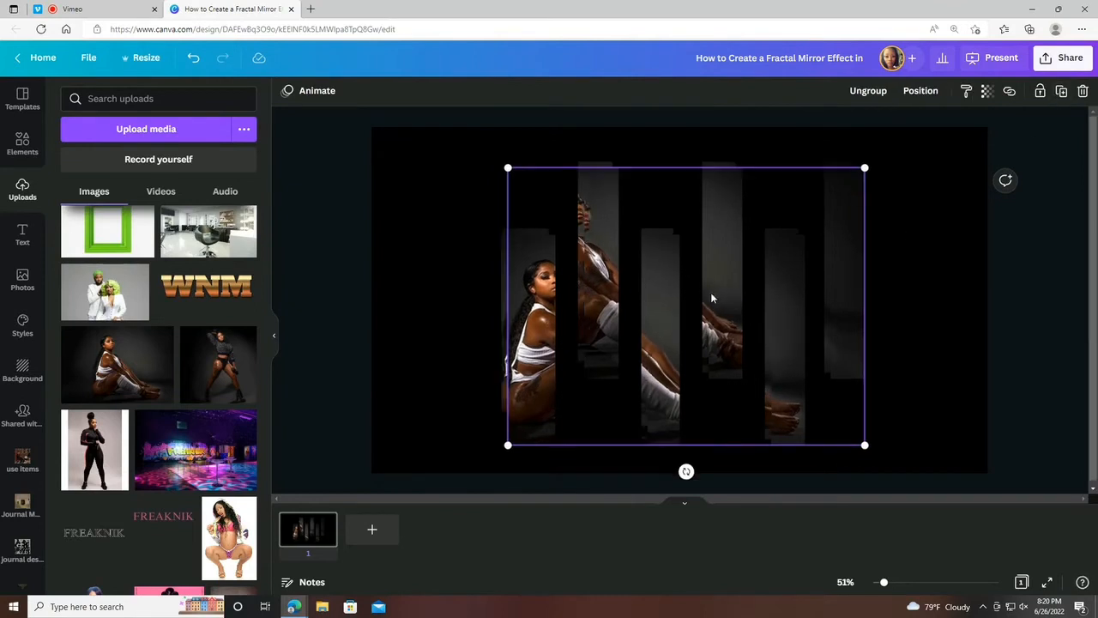
{"action": "left_click_drag", "start_coordinate": [711, 298], "coordinate": [758, 296]}
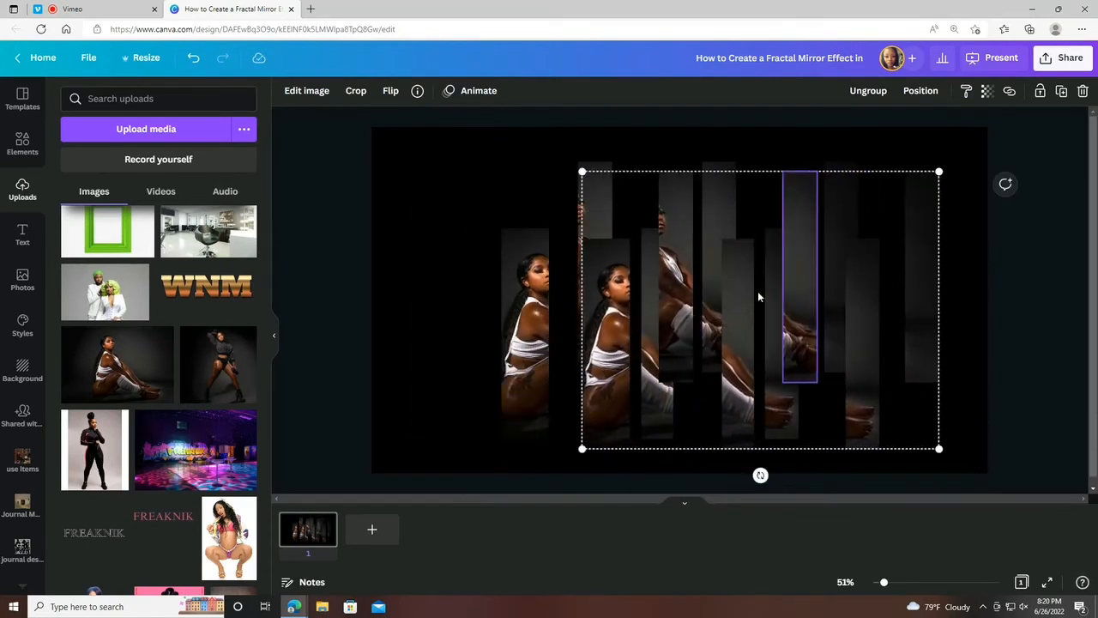
{"action": "left_click", "coordinate": [1083, 91]}
Ungroup the staggered strips and tidy them up into a level, evenly spaced row.
{"action": "left_click", "coordinate": [558, 216]}
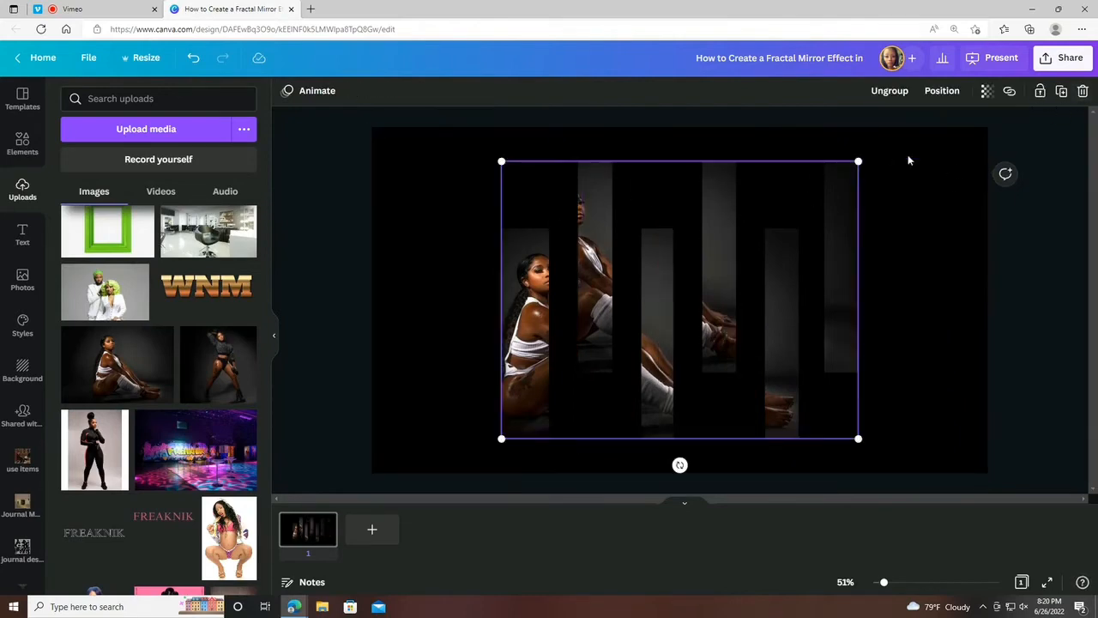
{"action": "left_click", "coordinate": [892, 91]}
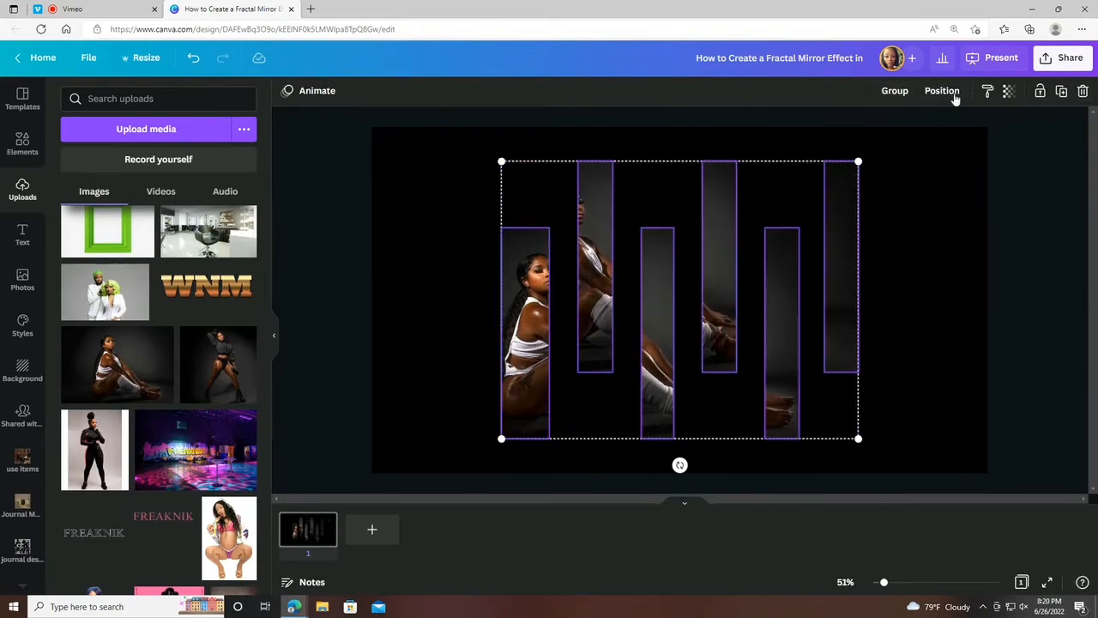
{"action": "left_click", "coordinate": [894, 91]}
{"action": "left_click", "coordinate": [941, 91]}
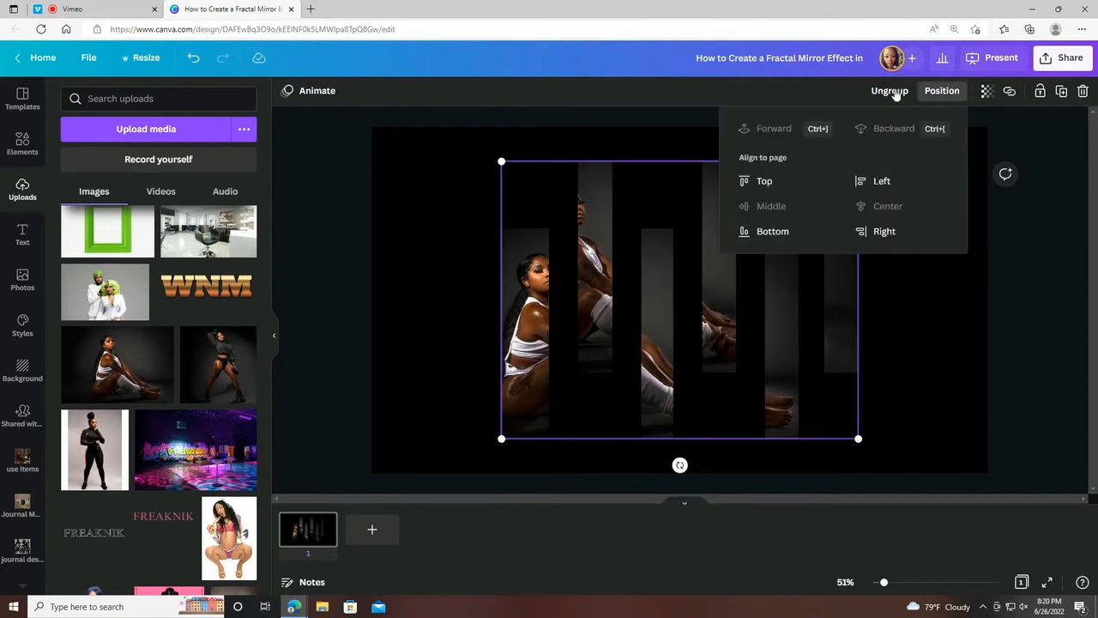
{"action": "left_click", "coordinate": [893, 91]}
{"action": "left_click", "coordinate": [941, 92]}
{"action": "left_click", "coordinate": [750, 334]}
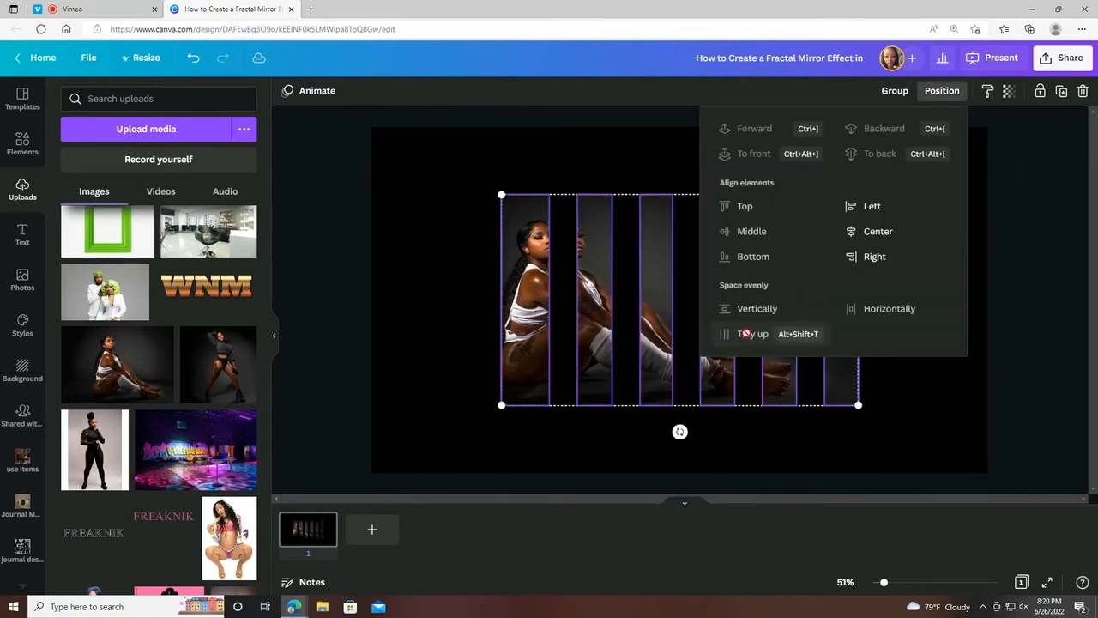
Duplicate all six strips and move the copies up and to the left so they overlap the originals.
{"action": "left_click", "coordinate": [1061, 91]}
{"action": "left_click_drag", "start_coordinate": [757, 307], "coordinate": [719, 256]}
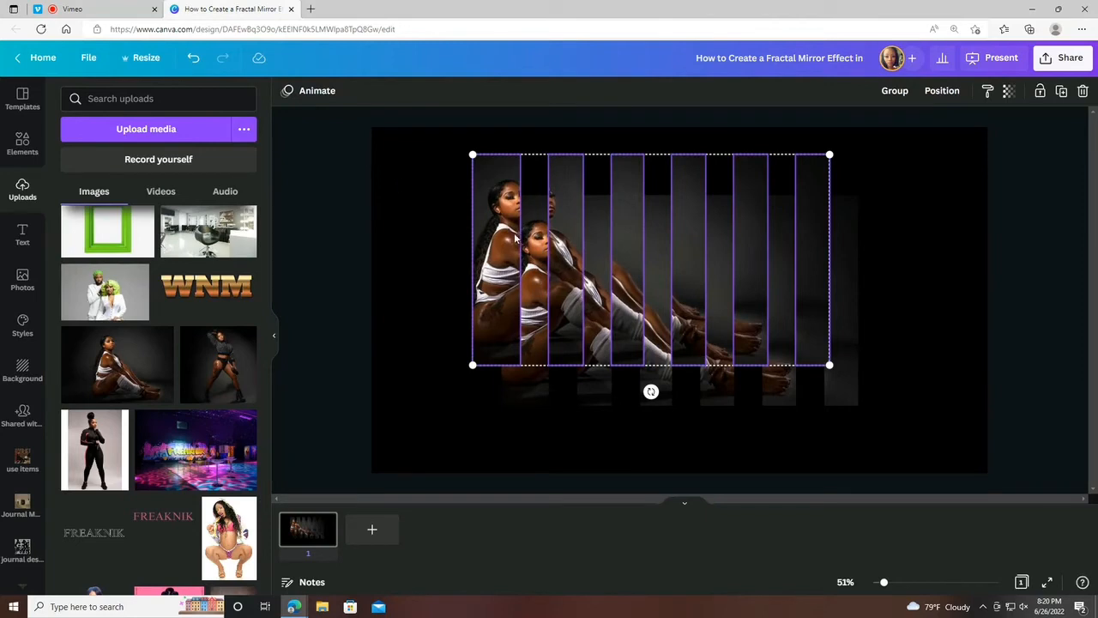
Adjust the leftmost duplicated strip to brightness -20, blur 7, warmth -30 and shadows -100.
{"action": "left_click", "coordinate": [487, 220]}
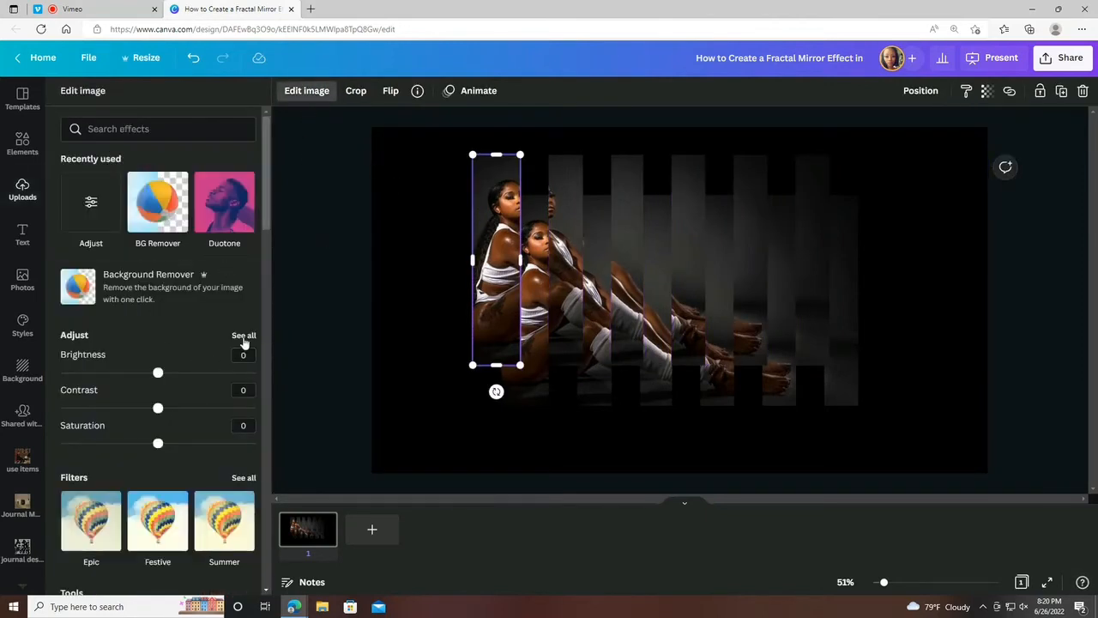
{"action": "left_click", "coordinate": [242, 343]}
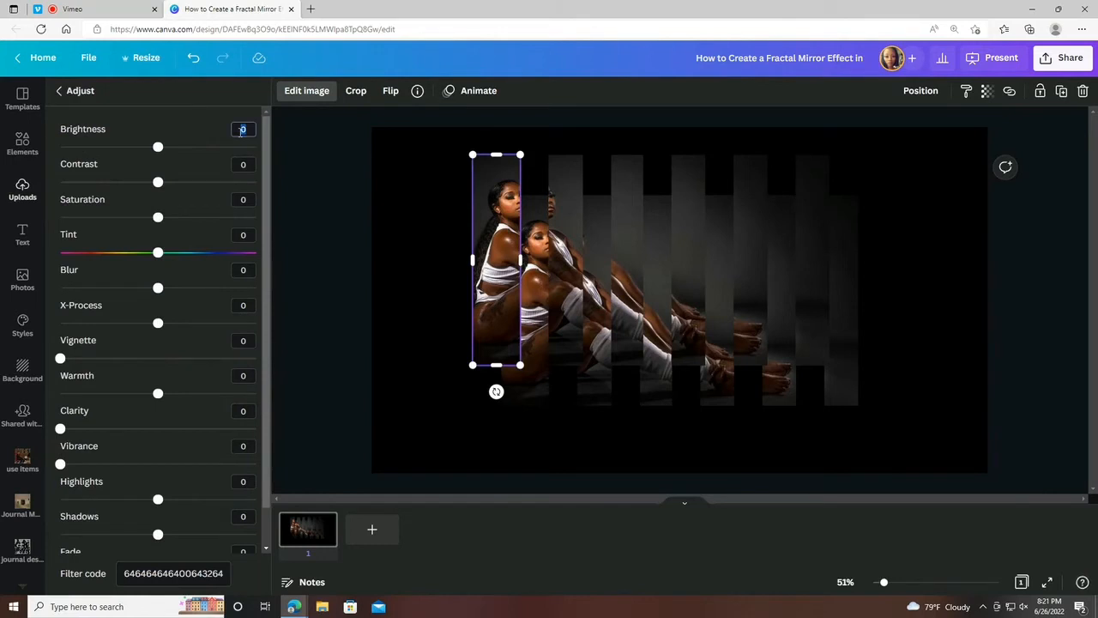
{"action": "left_click", "coordinate": [244, 270]}
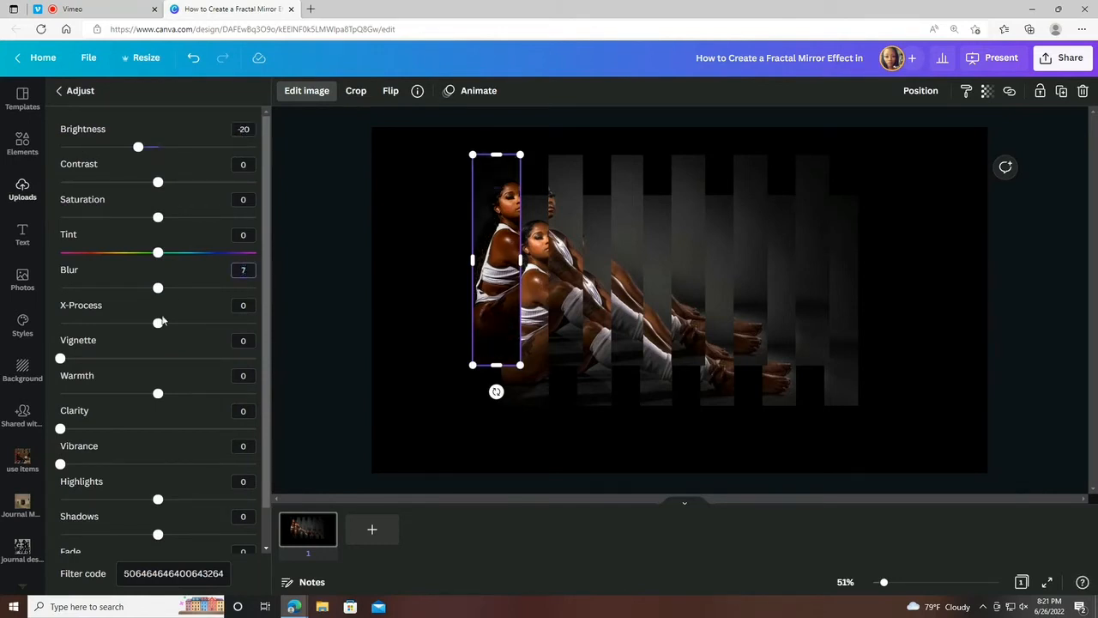
{"action": "left_click", "coordinate": [252, 376]}
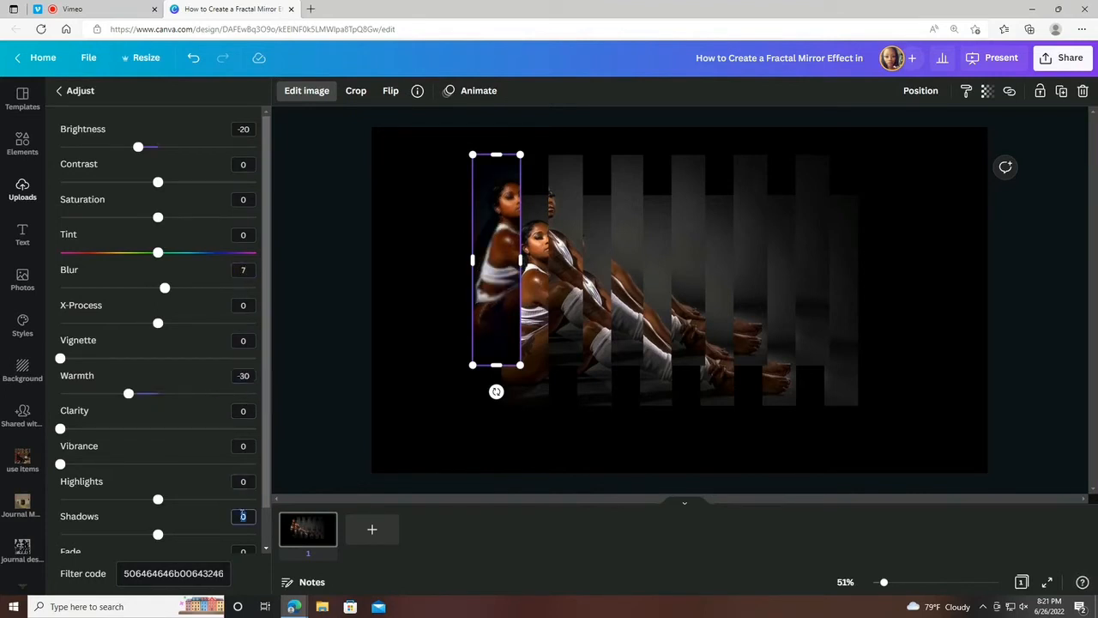
{"action": "key", "text": "Tab"}
Copy the adjusted strip's filter code and apply it to the second and third duplicated strips.
{"action": "left_click", "coordinate": [206, 571]}
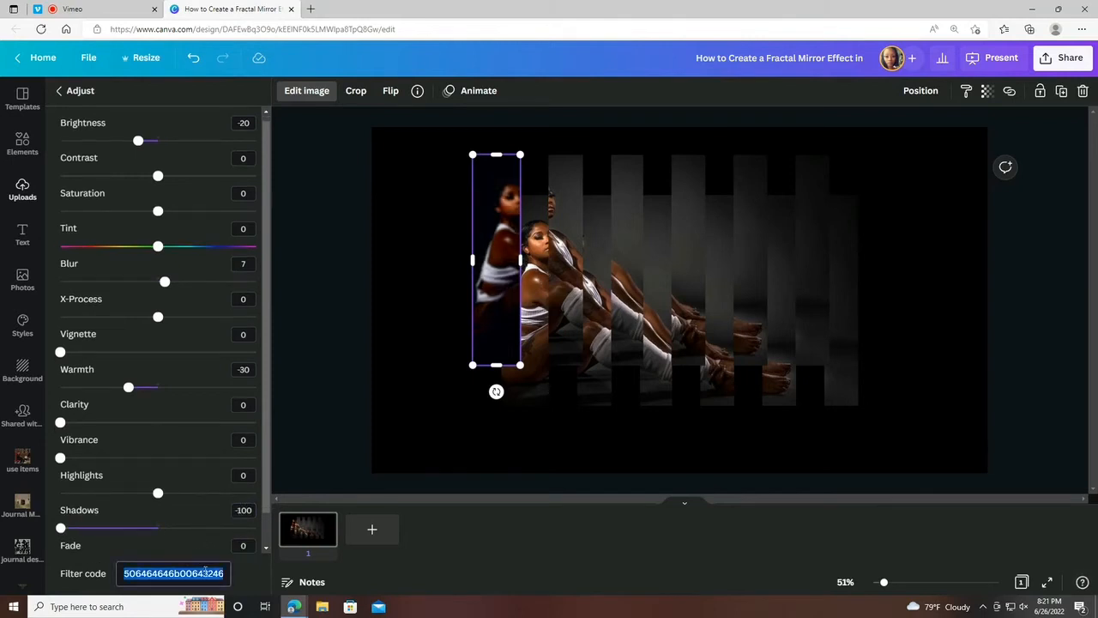
{"action": "left_click", "coordinate": [563, 341]}
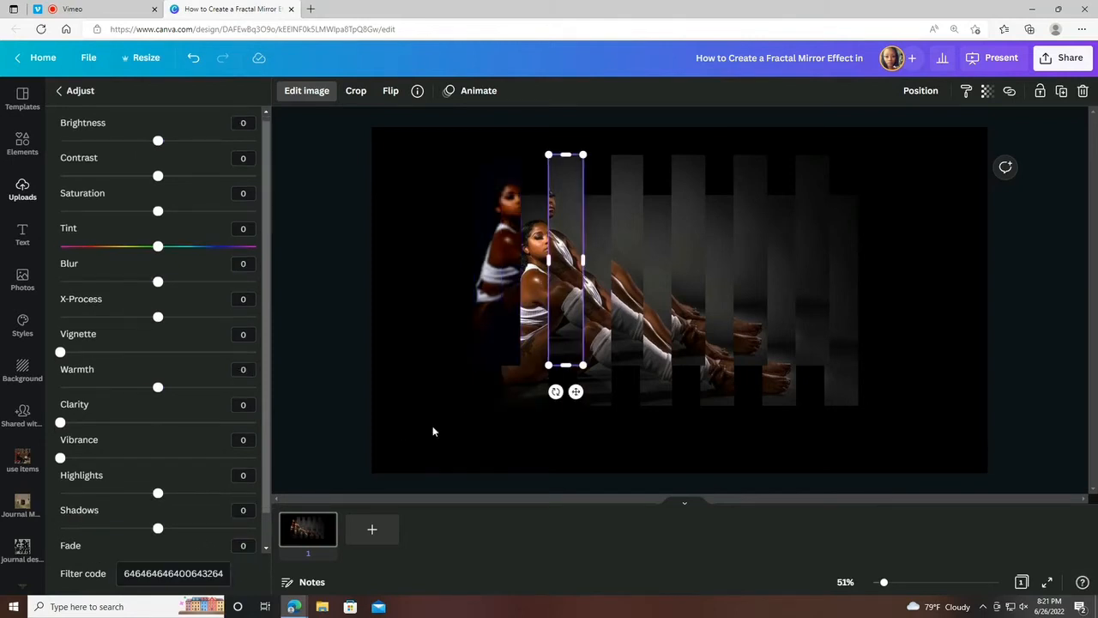
{"action": "left_click", "coordinate": [167, 580]}
{"action": "key", "text": "ctrl+v"}
{"action": "left_click", "coordinate": [615, 347]}
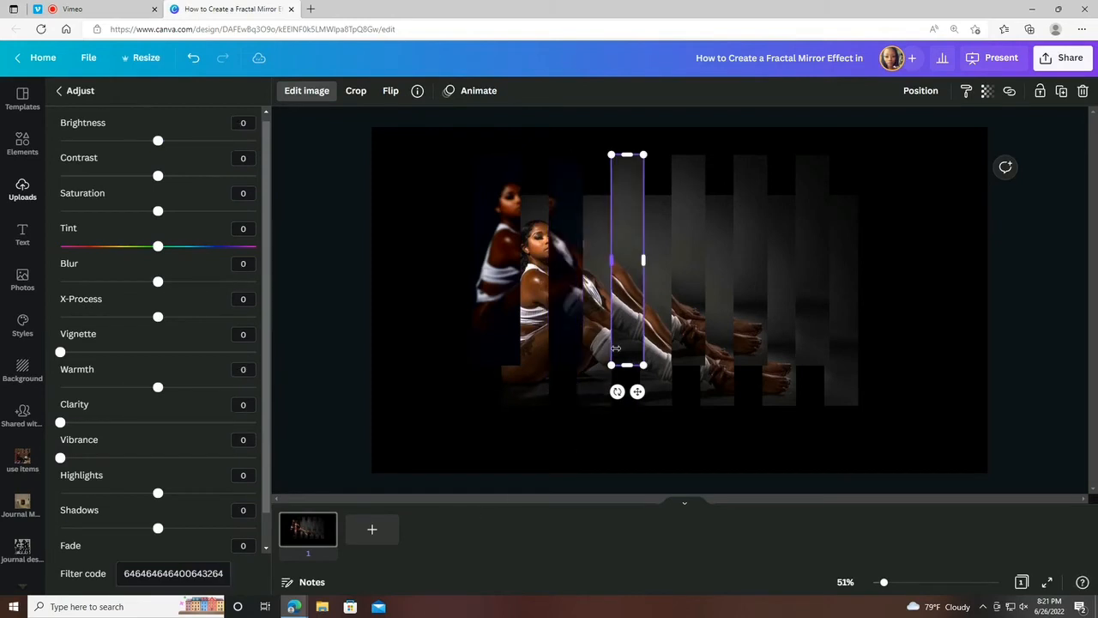
{"action": "left_click", "coordinate": [183, 571]}
{"action": "key", "text": "ctrl+v"}
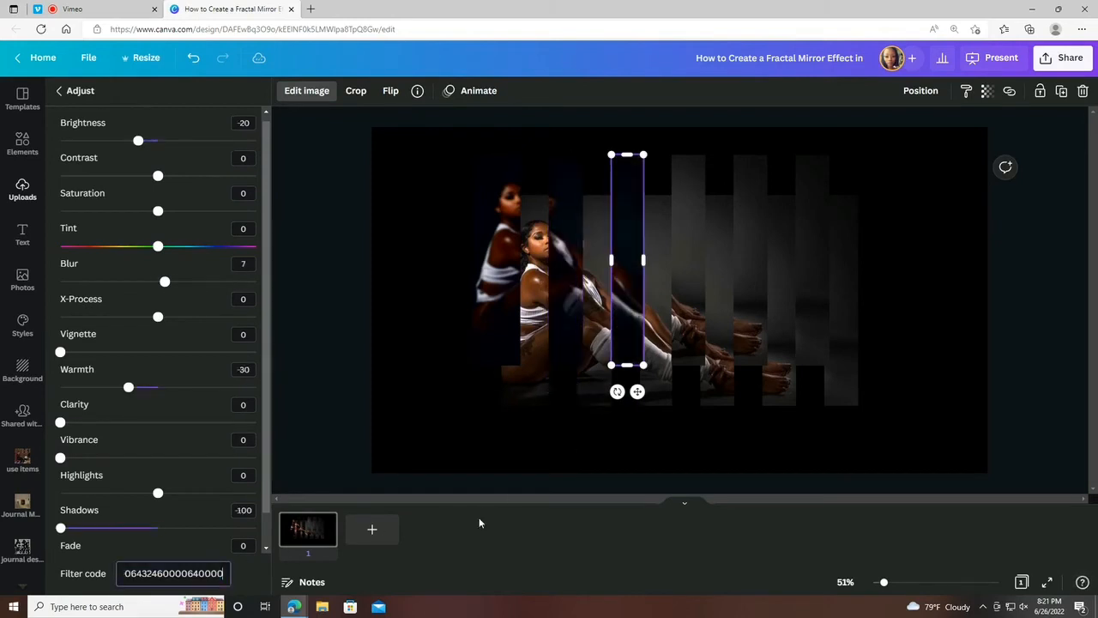
Apply the same copied filter code to the fourth, fifth and sixth duplicated strips and close the image adjustments.
{"action": "left_click", "coordinate": [684, 375]}
{"action": "left_click", "coordinate": [208, 570]}
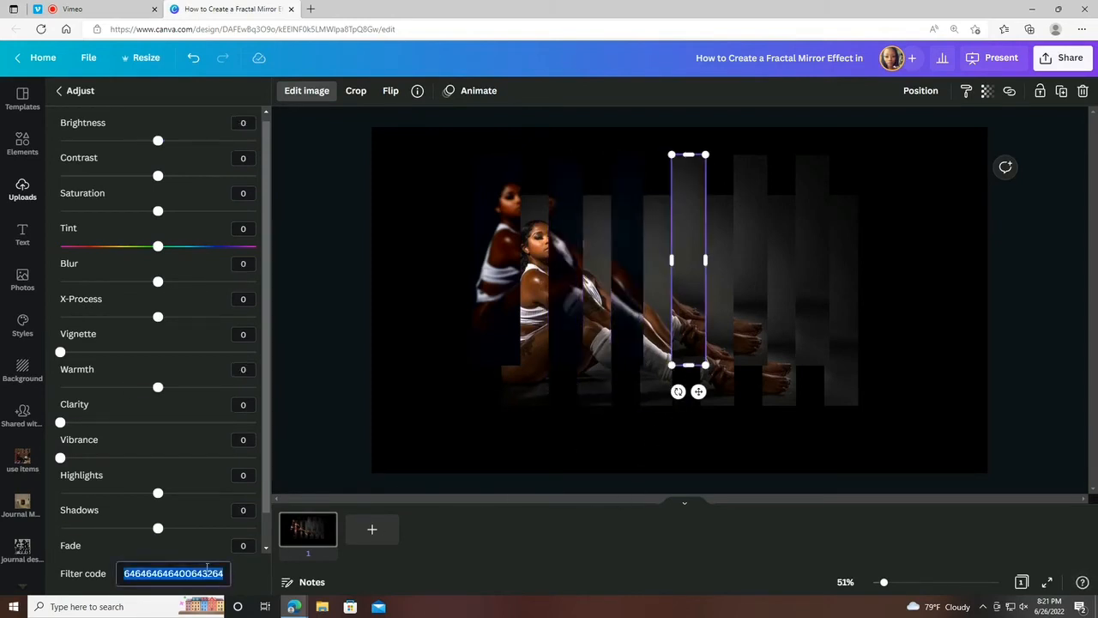
{"action": "key", "text": "ctrl+v"}
{"action": "left_click", "coordinate": [757, 347]}
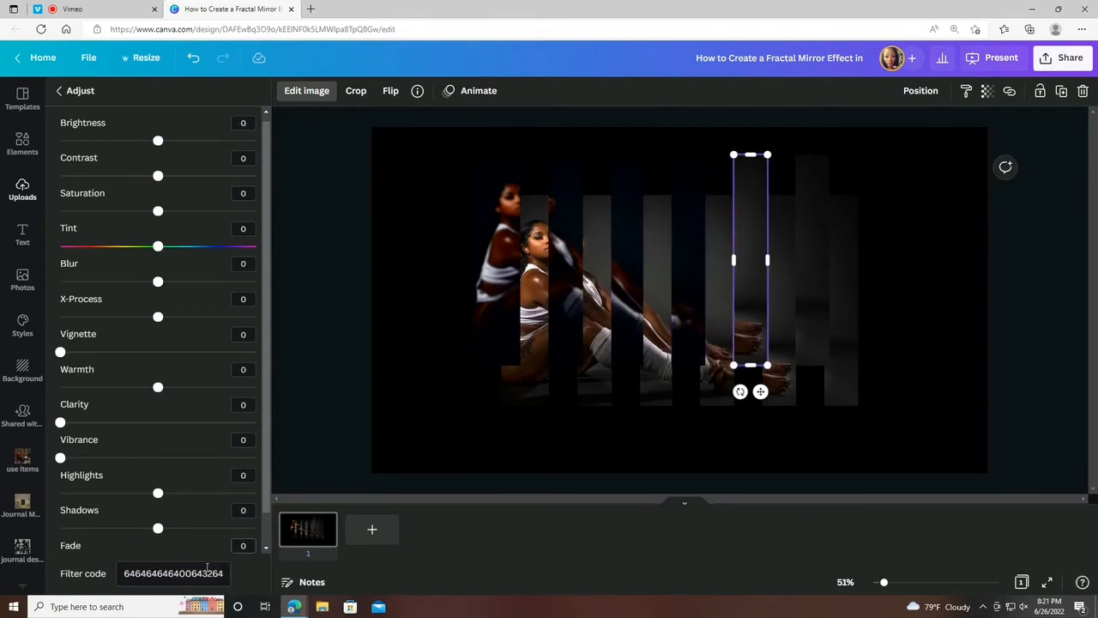
{"action": "left_click", "coordinate": [162, 580]}
{"action": "key", "text": "ctrl+v"}
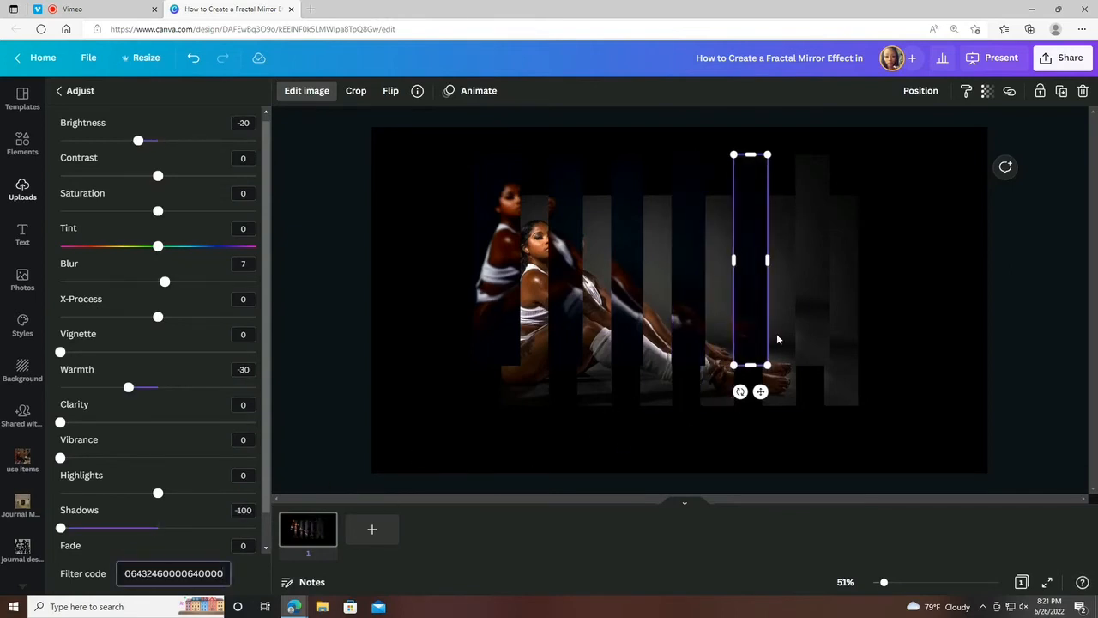
{"action": "left_click", "coordinate": [802, 321]}
{"action": "left_click", "coordinate": [191, 573]}
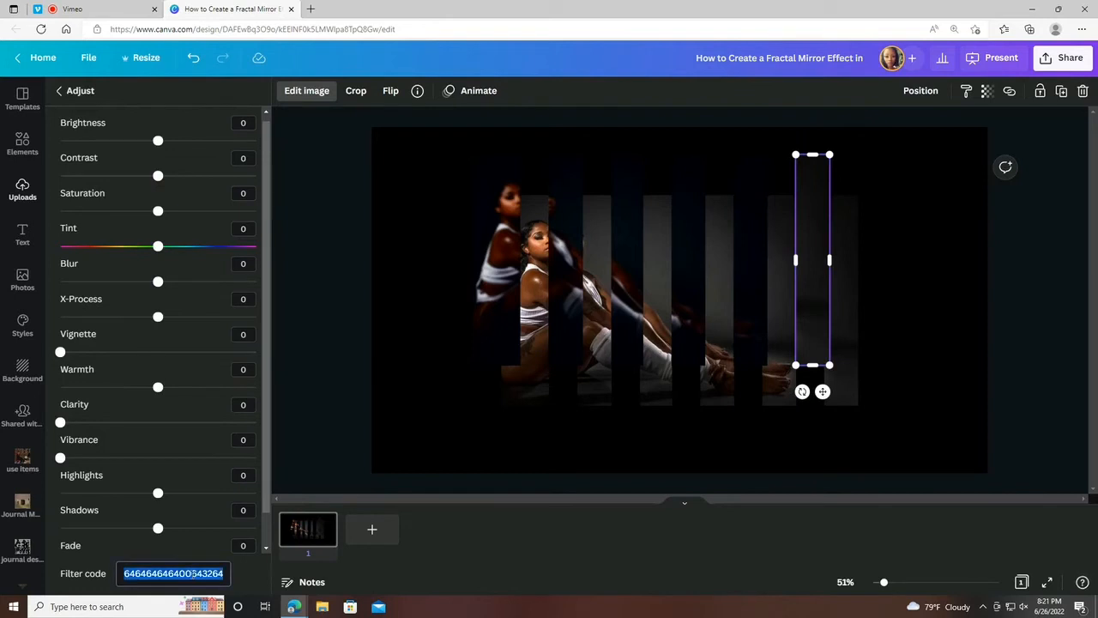
{"action": "key", "text": "ctrl+v"}
{"action": "left_click", "coordinate": [426, 192]}
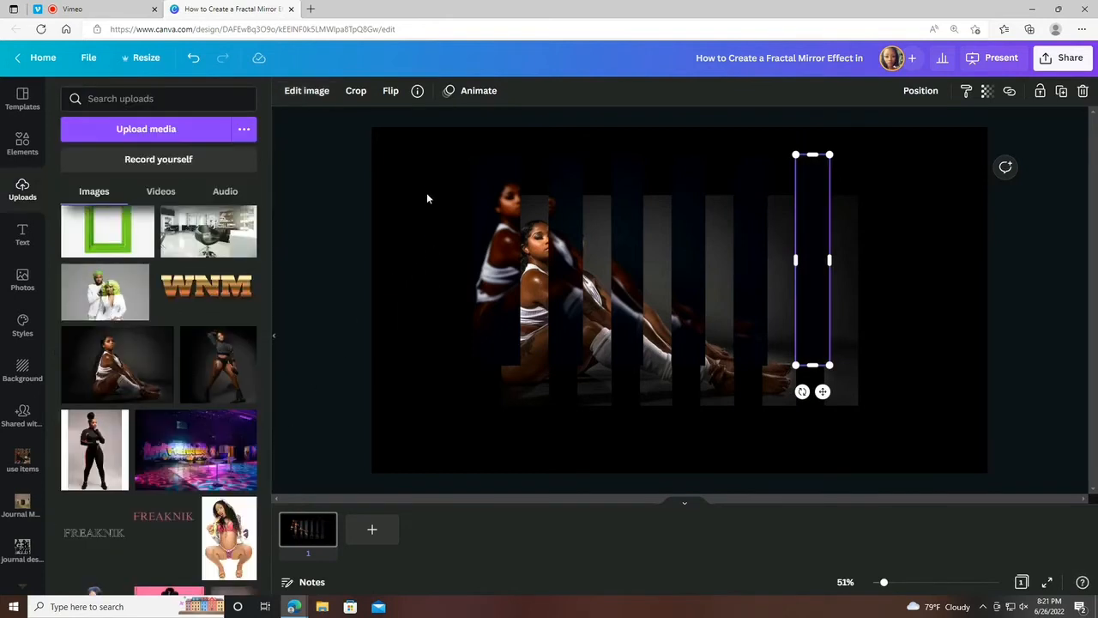
Tidy up all original and duplicated strips so they line up in one evenly spaced row.
{"action": "left_click_drag", "start_coordinate": [491, 223], "coordinate": [892, 382]}
{"action": "left_click", "coordinate": [897, 91]}
{"action": "left_click", "coordinate": [959, 91]}
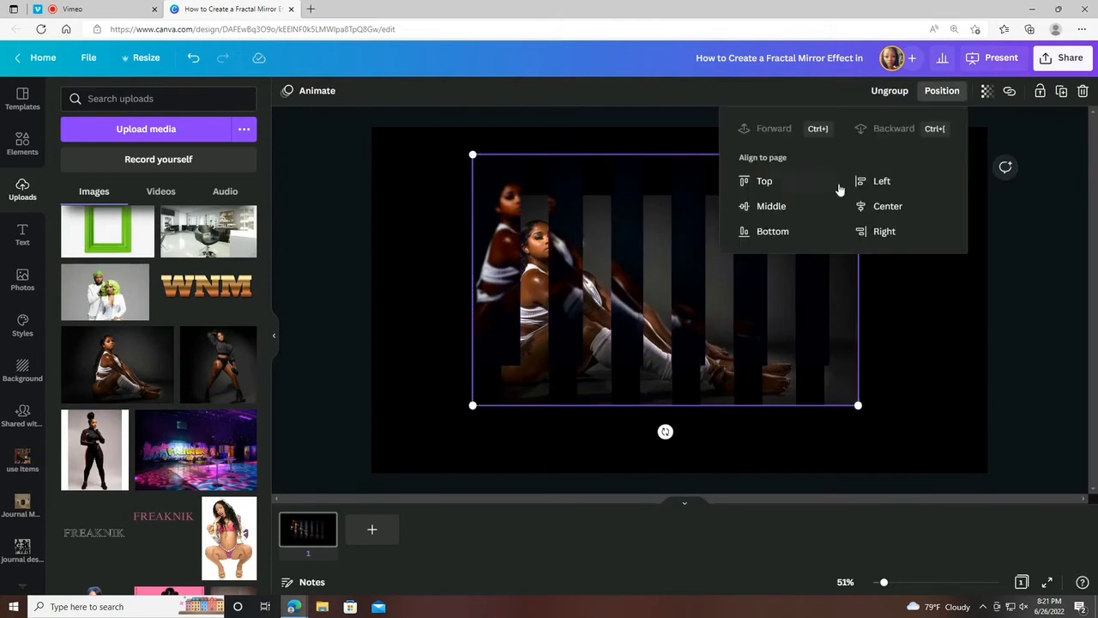
{"action": "left_click", "coordinate": [892, 91]}
{"action": "left_click", "coordinate": [942, 91]}
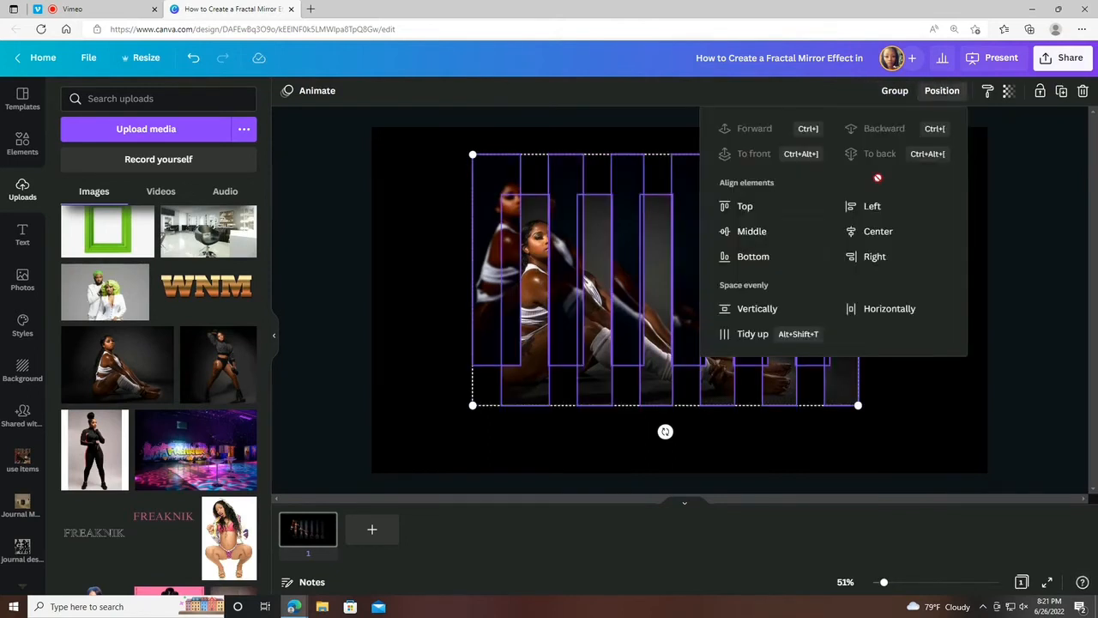
{"action": "left_click", "coordinate": [758, 333]}
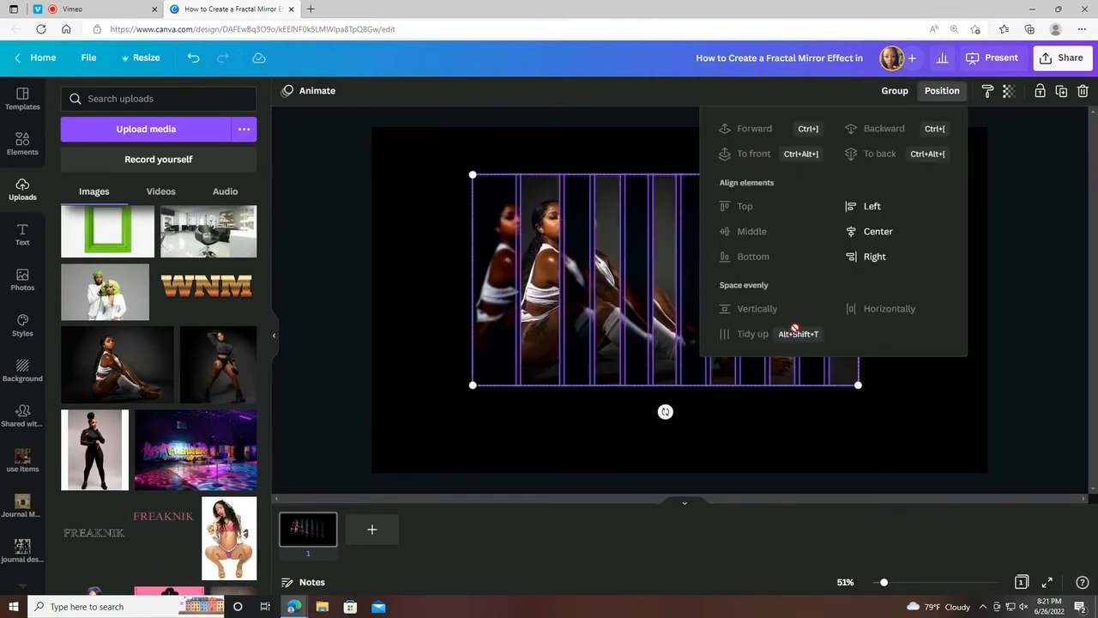
{"action": "left_click", "coordinate": [908, 396]}
{"action": "left_click_drag", "start_coordinate": [490, 184], "coordinate": [884, 358]}
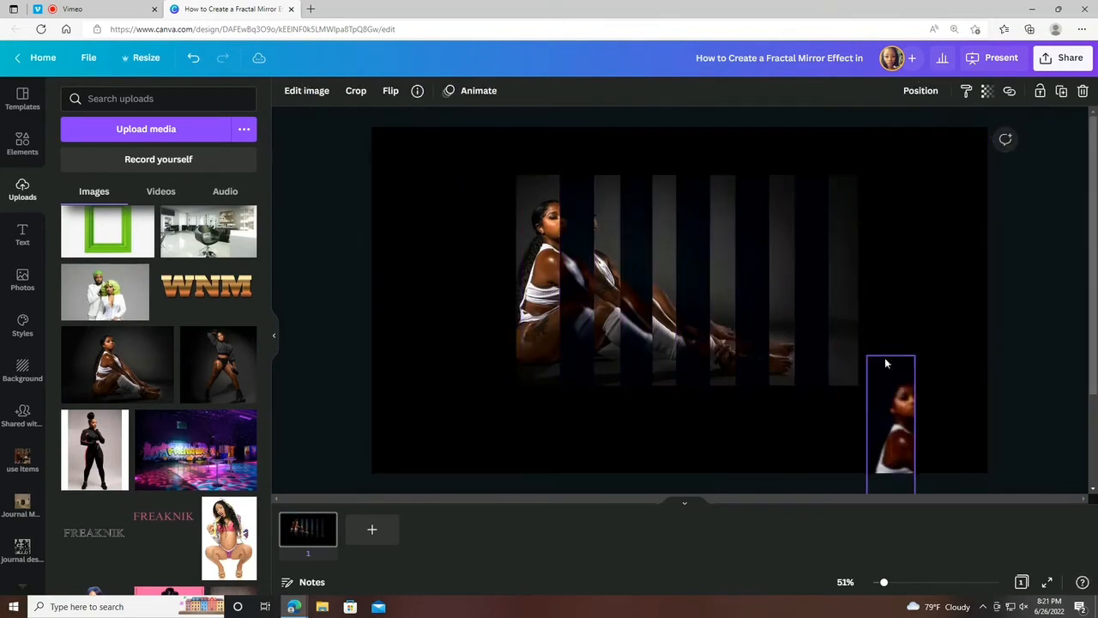
{"action": "left_click", "coordinate": [193, 57]}
{"action": "left_click", "coordinate": [411, 168]}
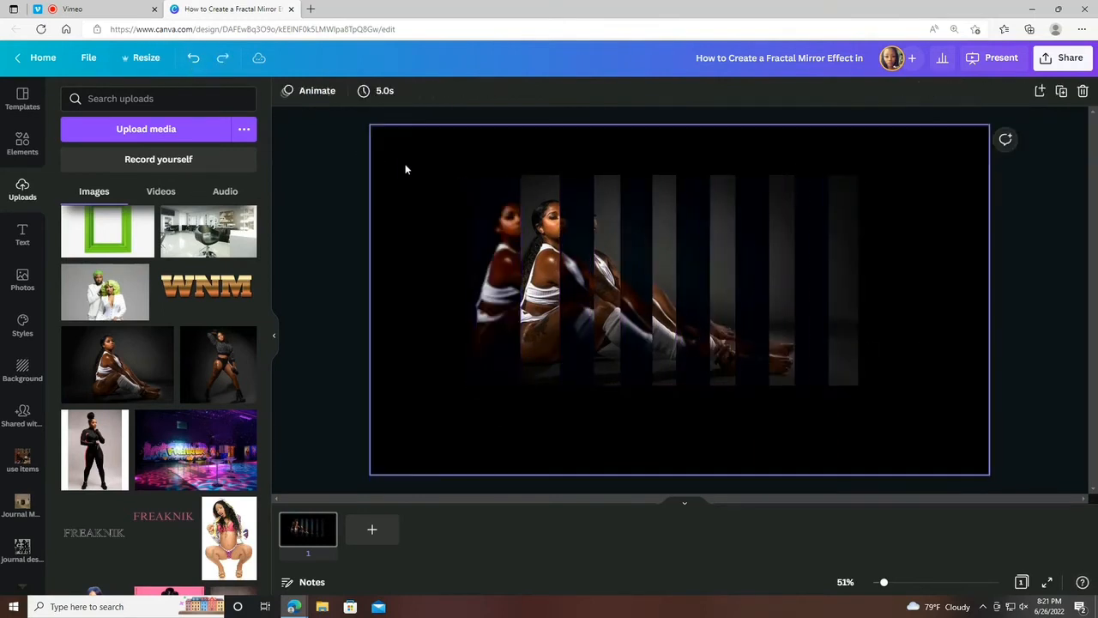
Group all the strips and center the group horizontally on the page.
{"action": "left_click_drag", "start_coordinate": [468, 181], "coordinate": [882, 350]}
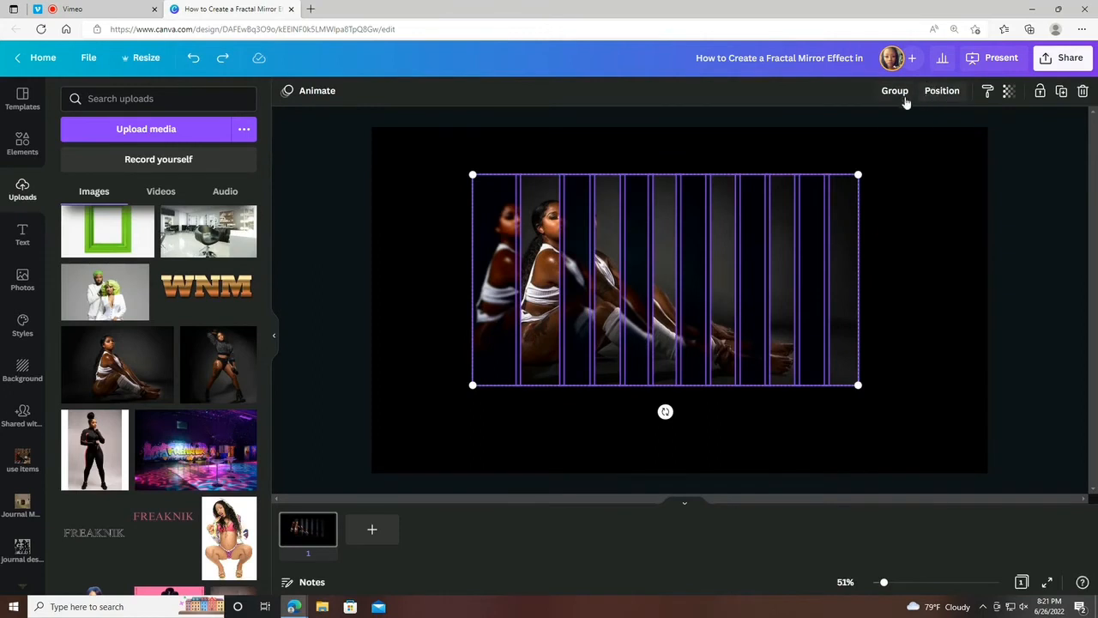
{"action": "left_click", "coordinate": [940, 91]}
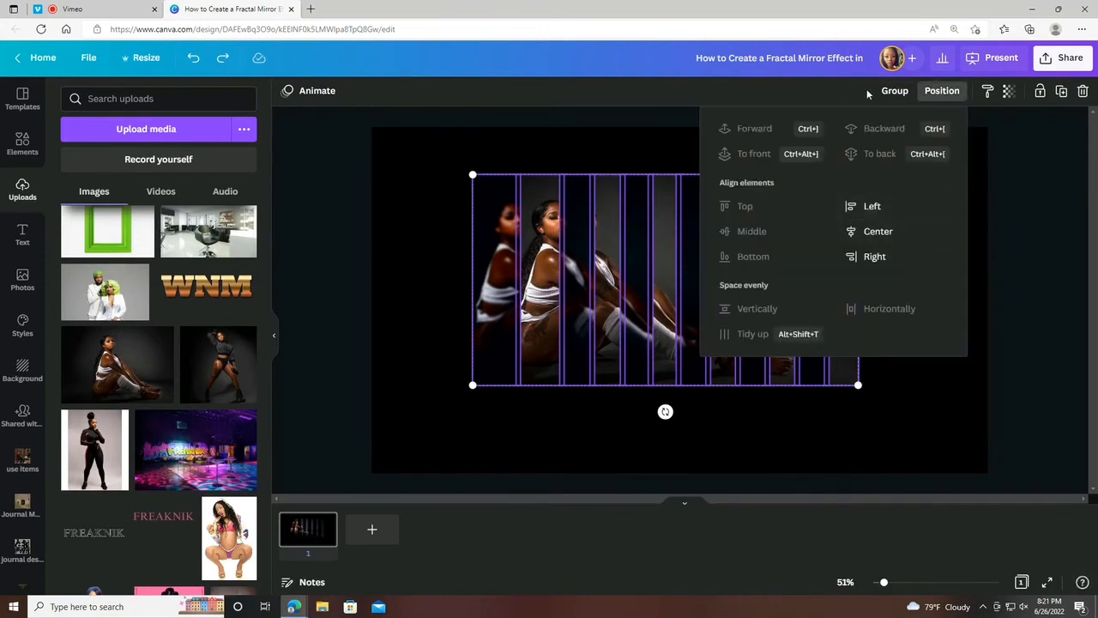
{"action": "left_click", "coordinate": [892, 91]}
{"action": "left_click", "coordinate": [941, 91]}
{"action": "left_click", "coordinate": [884, 208]}
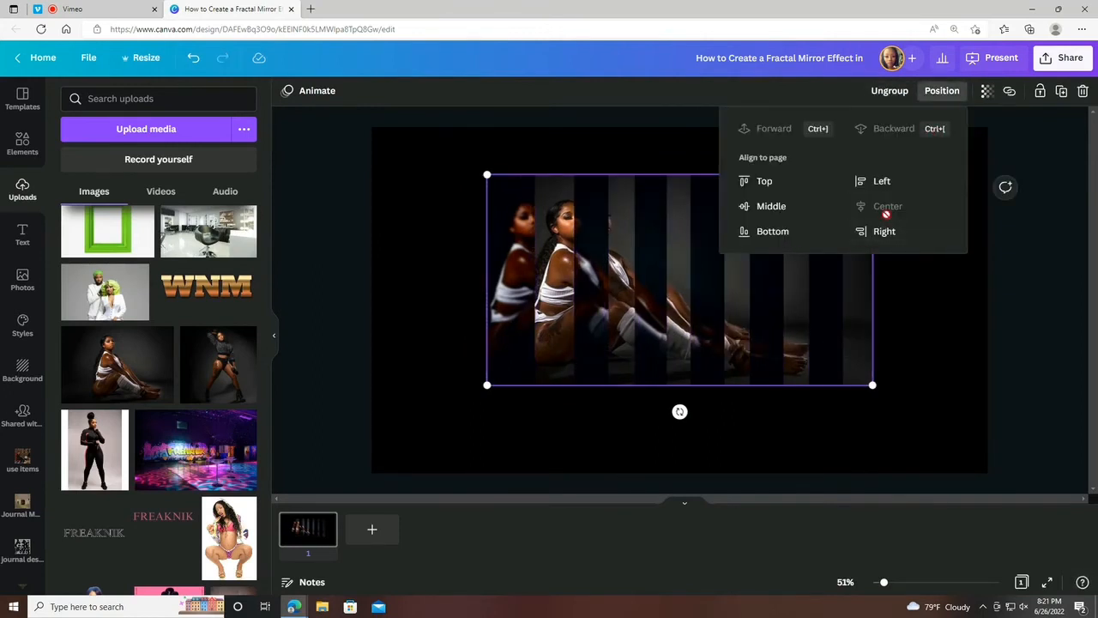
{"action": "left_click", "coordinate": [979, 343]}
{"action": "left_click", "coordinate": [974, 344]}
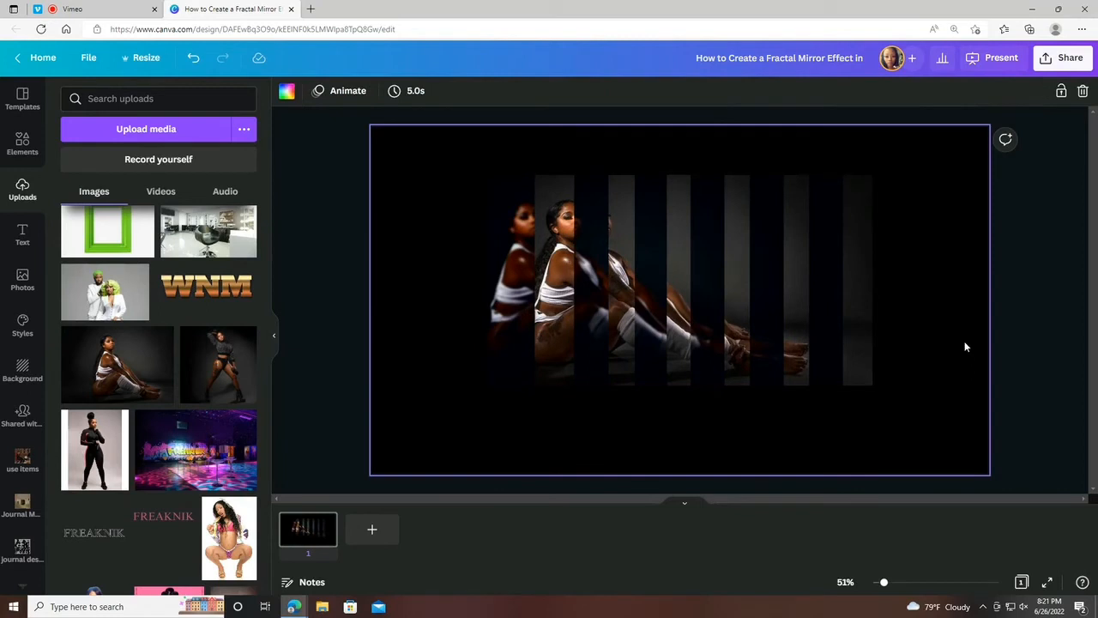
Scale the strip group down to a bit over half its width and place it in the upper middle of the page.
{"action": "left_click", "coordinate": [821, 271]}
{"action": "left_click_drag", "start_coordinate": [486, 174], "coordinate": [663, 268]}
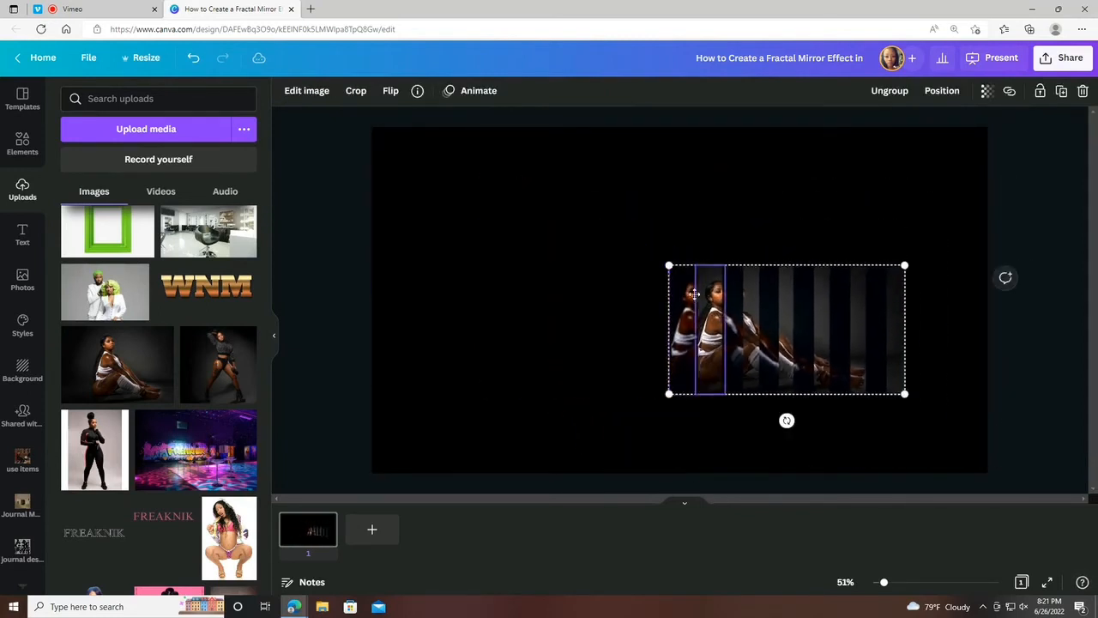
{"action": "left_click_drag", "start_coordinate": [712, 311], "coordinate": [600, 221]}
{"action": "left_click_drag", "start_coordinate": [554, 175], "coordinate": [571, 185]}
{"action": "left_click_drag", "start_coordinate": [611, 219], "coordinate": [606, 216]}
{"action": "left_click", "coordinate": [786, 220]}
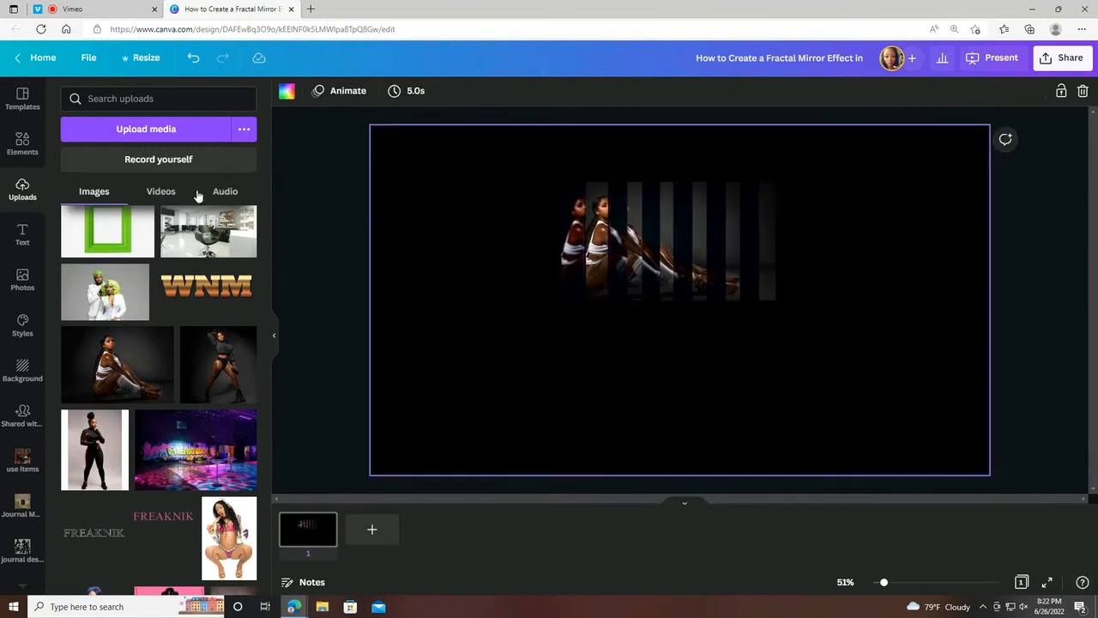
Ungroup the strips and apply the Chill page animation to the page.
{"action": "left_click", "coordinate": [747, 248]}
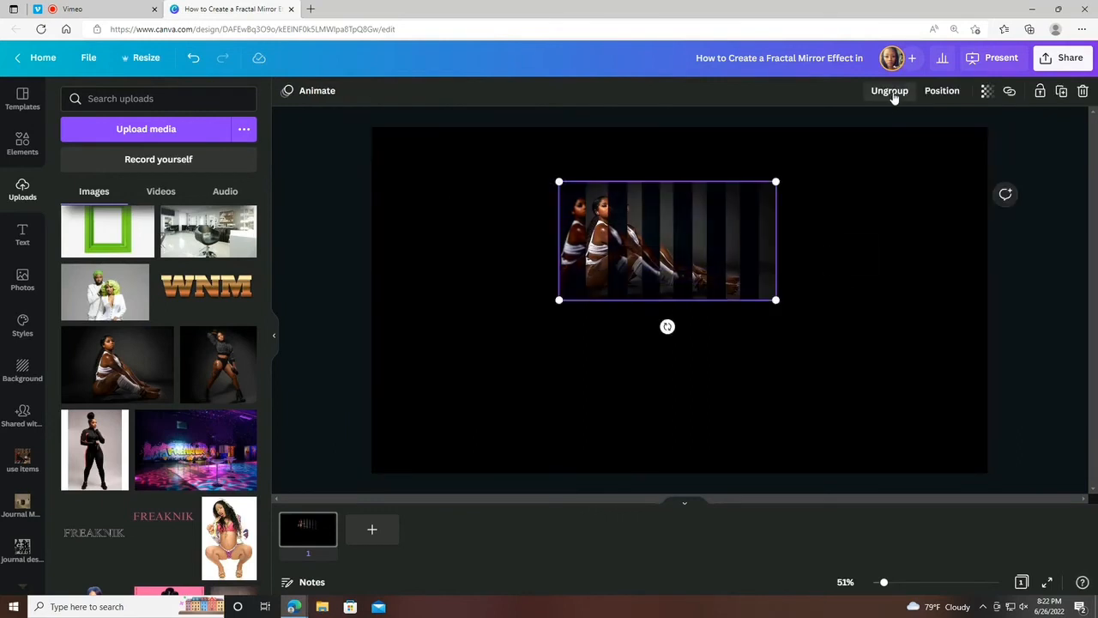
{"action": "left_click", "coordinate": [889, 90]}
{"action": "left_click", "coordinate": [364, 111]}
{"action": "left_click", "coordinate": [326, 95]}
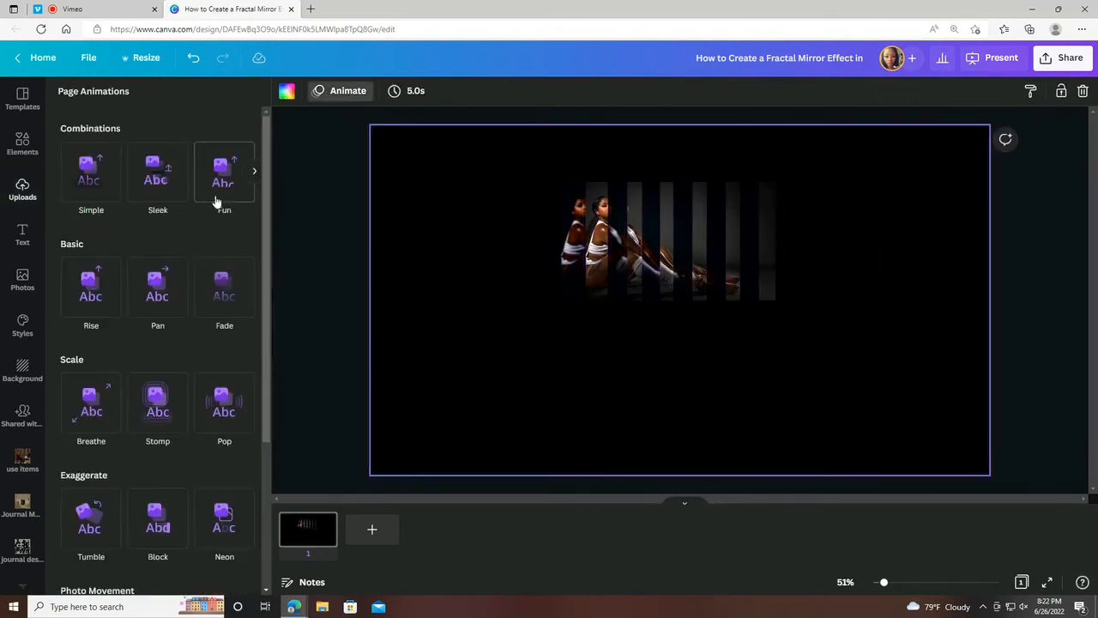
{"action": "left_click", "coordinate": [254, 170]}
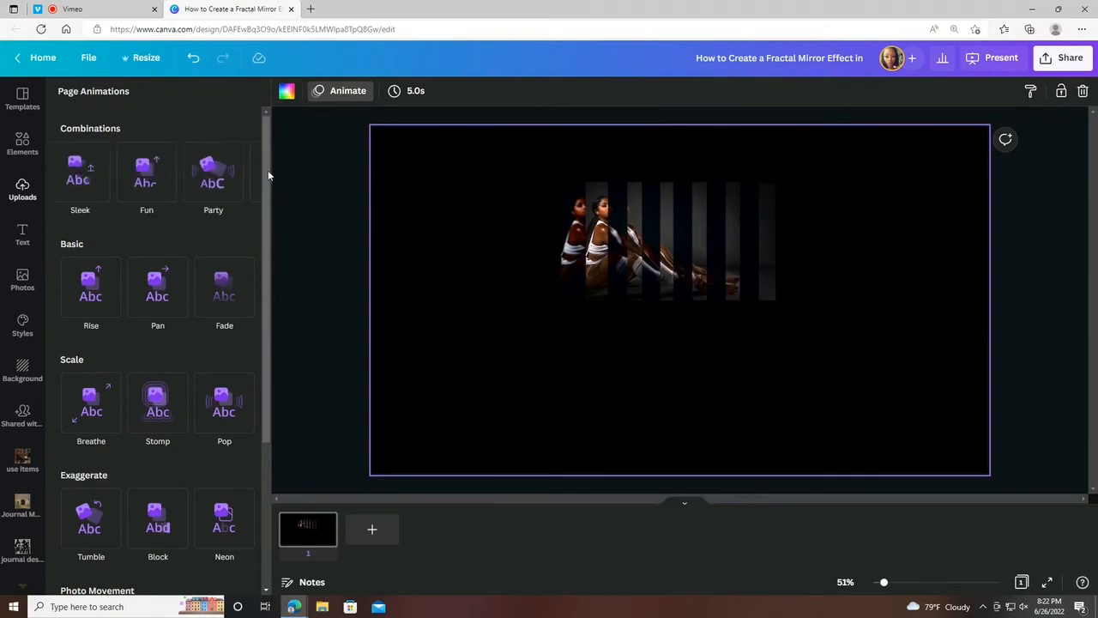
{"action": "left_click", "coordinate": [252, 175]}
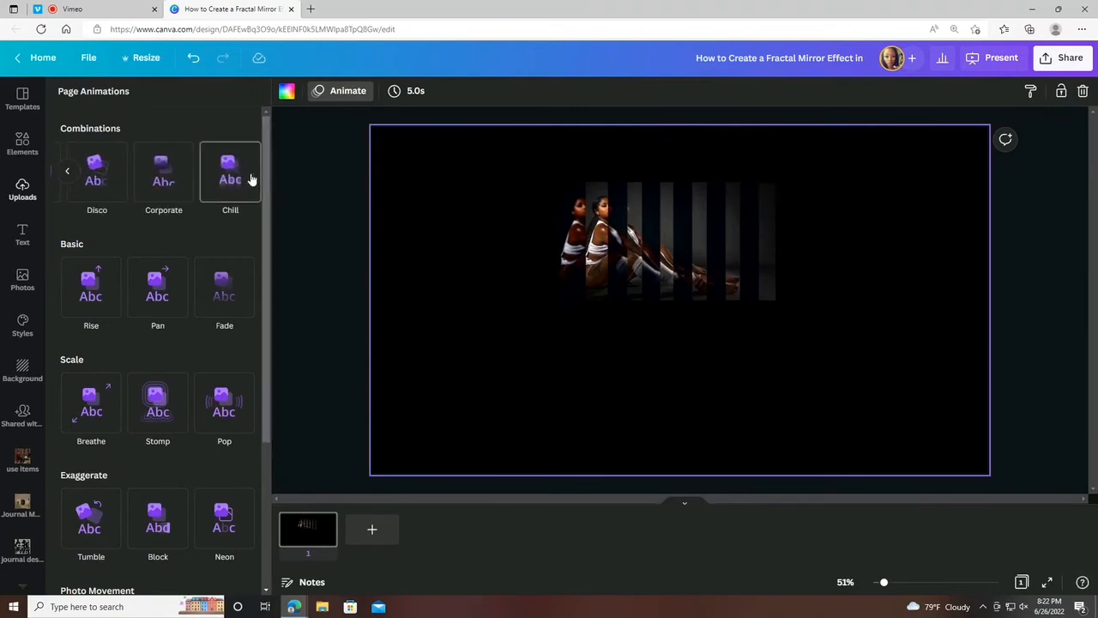
{"action": "left_click", "coordinate": [249, 176]}
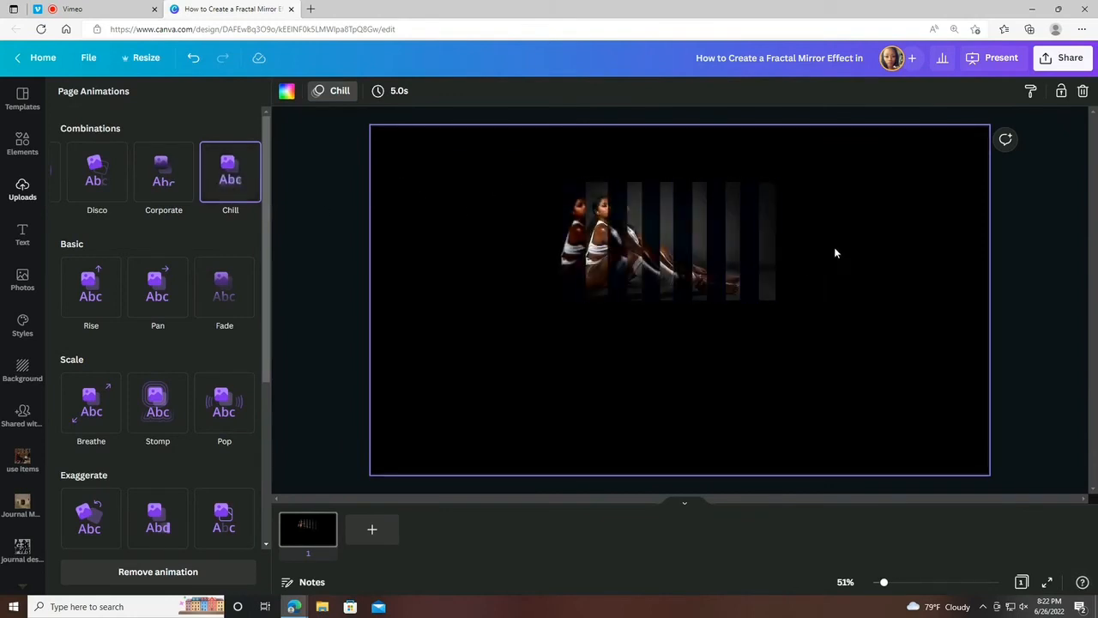
Add a second page and paste a copy of all the strips from page 1 onto it.
{"action": "left_click", "coordinate": [27, 198]}
{"action": "left_click_drag", "start_coordinate": [491, 198], "coordinate": [816, 321]}
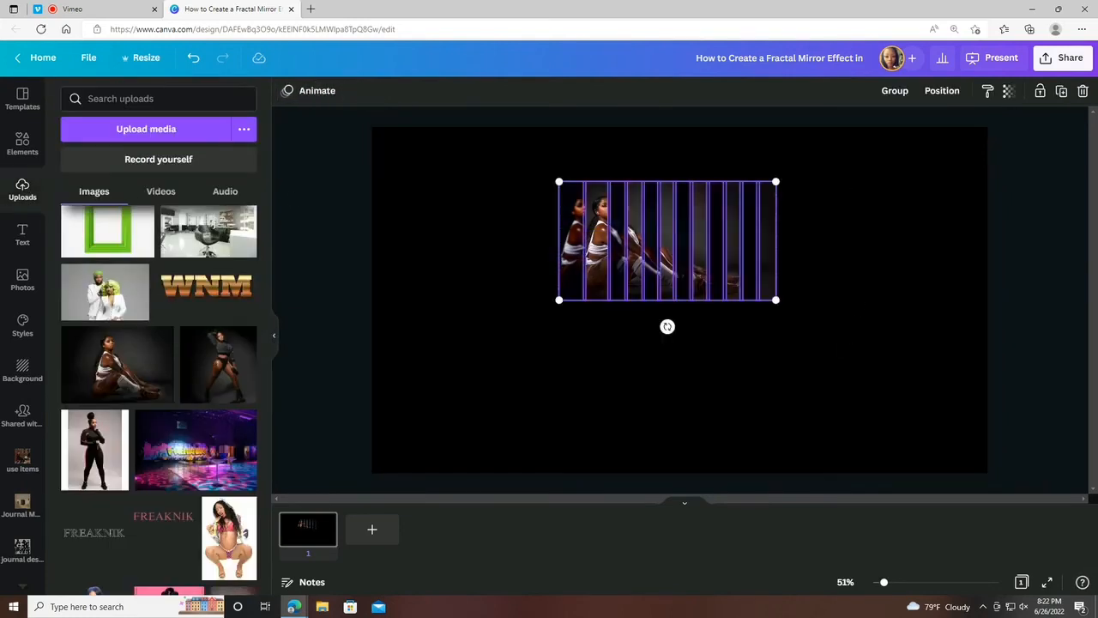
{"action": "left_click", "coordinate": [369, 532]}
{"action": "left_click", "coordinate": [318, 537]}
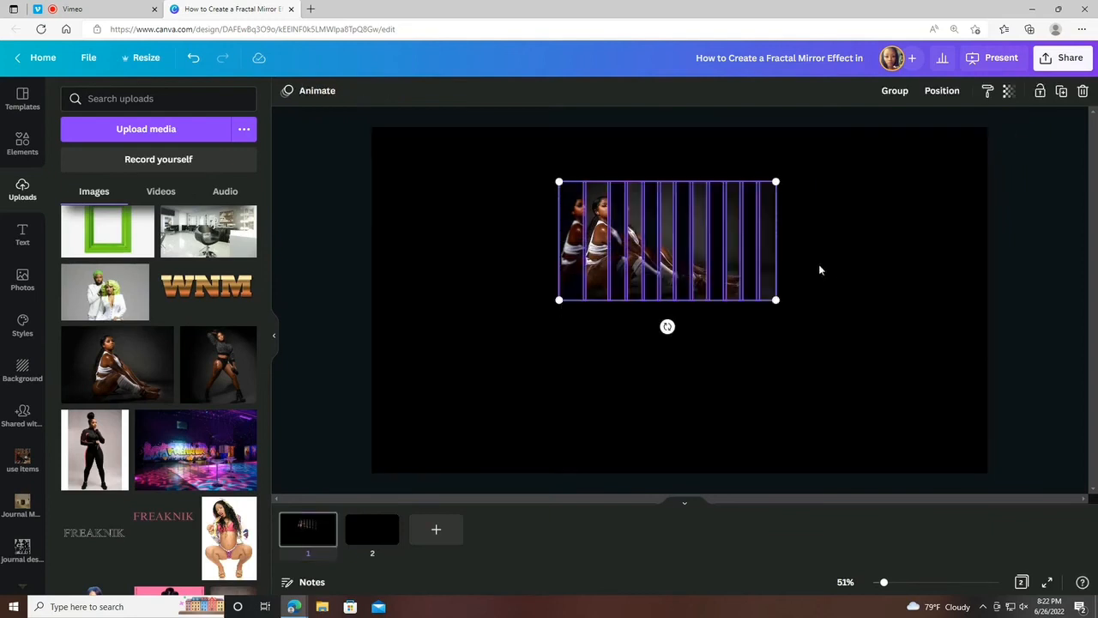
{"action": "left_click", "coordinate": [383, 542]}
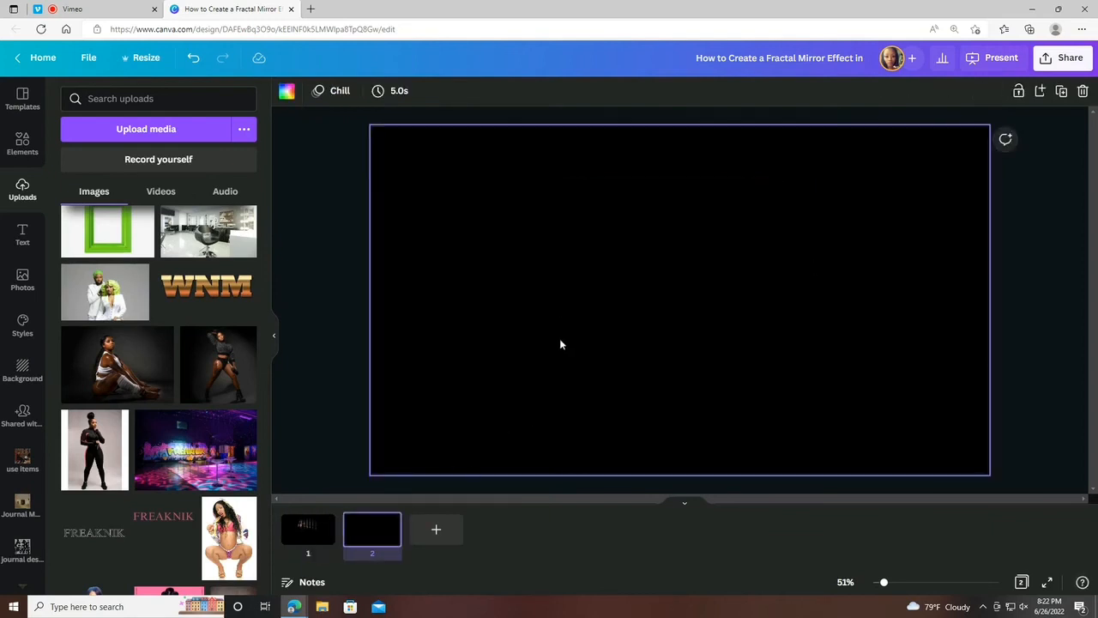
{"action": "key", "text": "ctrl+v"}
Download only page 2 as a PNG with a transparent background.
{"action": "left_click", "coordinate": [1071, 57]}
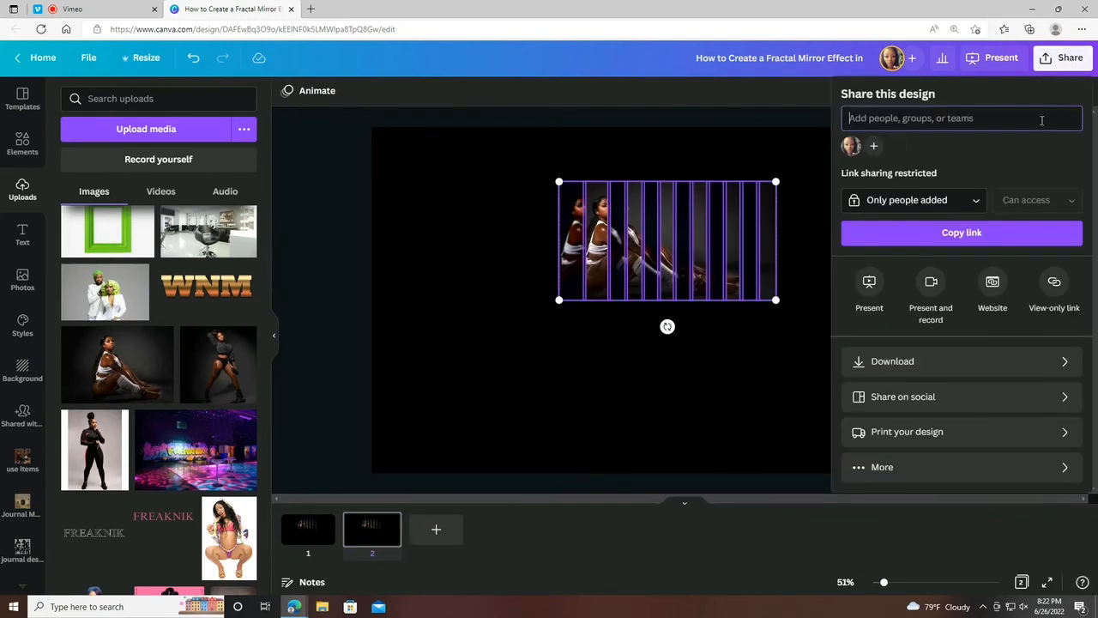
{"action": "left_click", "coordinate": [880, 361]}
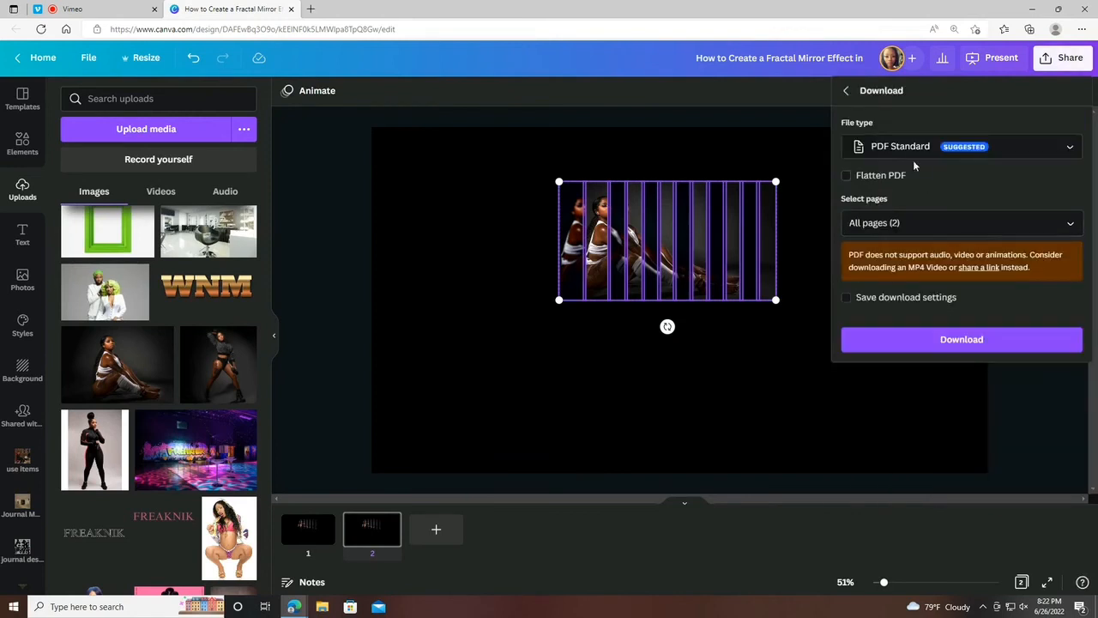
{"action": "left_click", "coordinate": [868, 225]}
{"action": "left_click", "coordinate": [862, 260]}
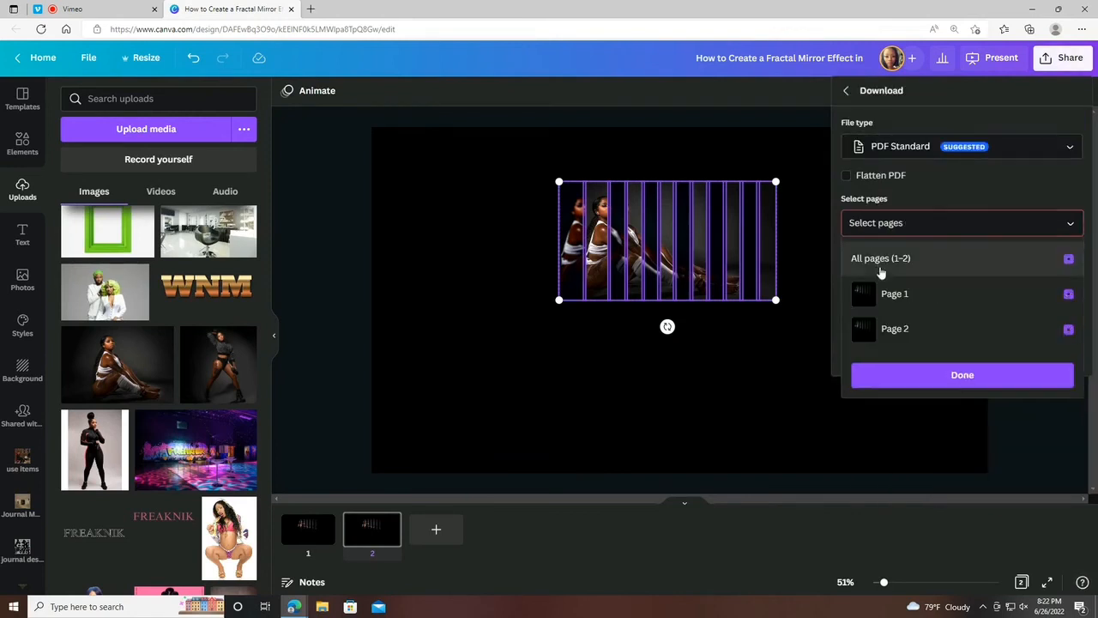
{"action": "left_click", "coordinate": [887, 335]}
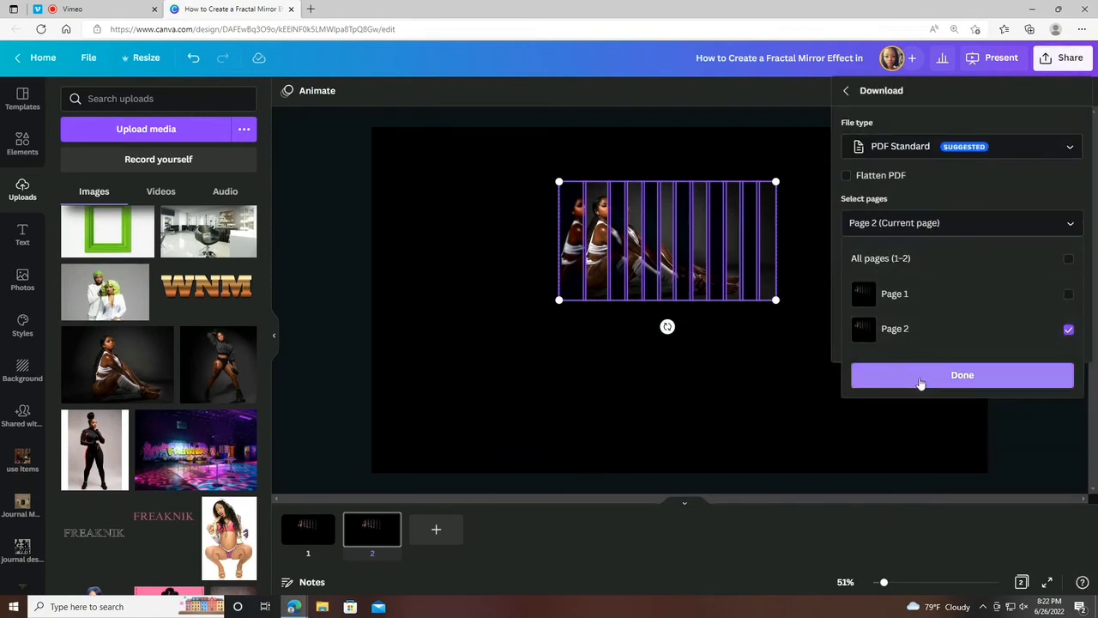
{"action": "left_click", "coordinate": [911, 155]}
{"action": "left_click", "coordinate": [892, 146]}
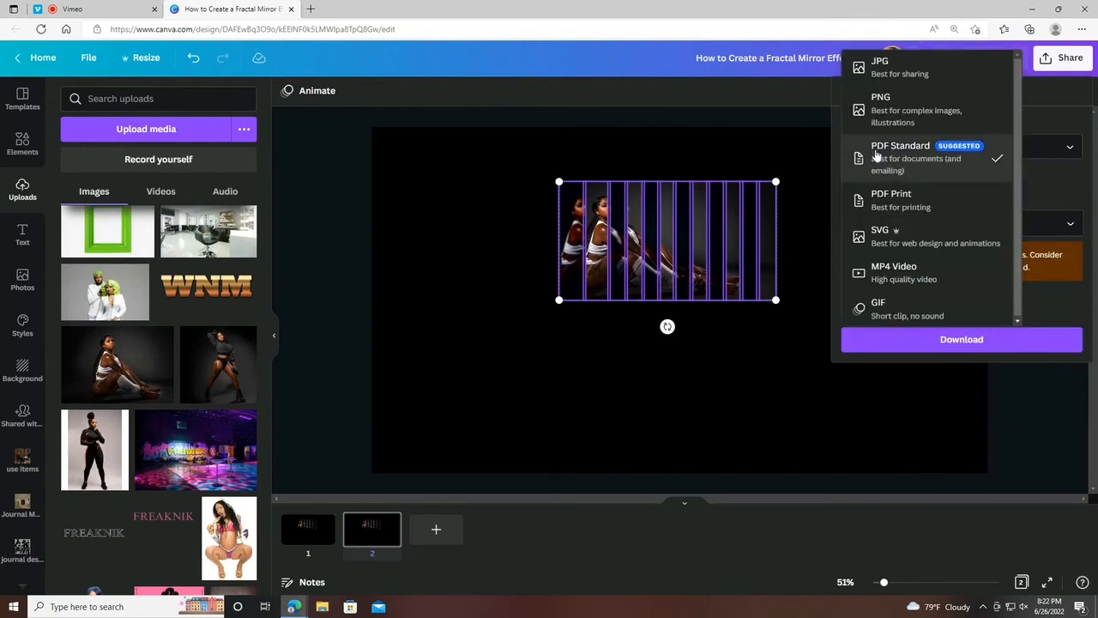
{"action": "left_click", "coordinate": [884, 97]}
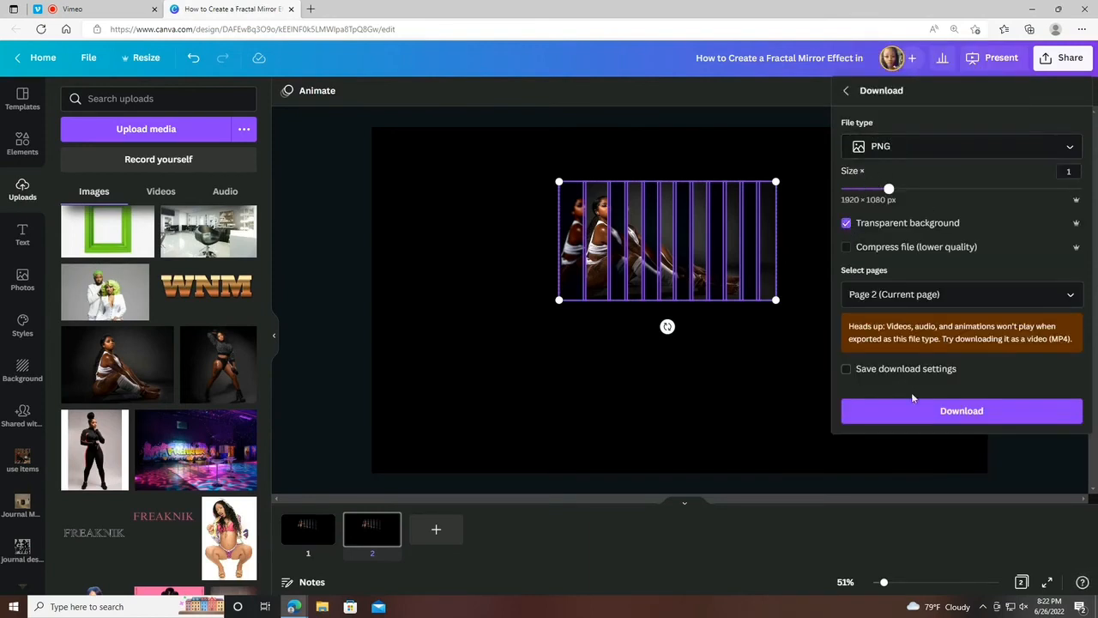
{"action": "left_click", "coordinate": [914, 409]}
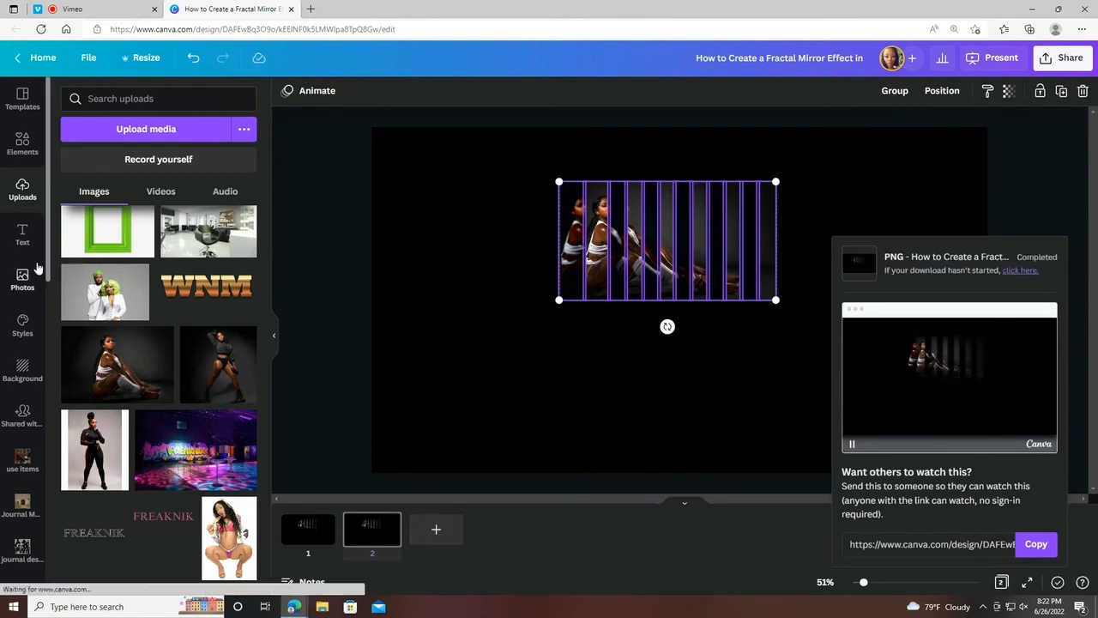
Upload the downloaded PNG "How to Create a Fractal Mirror Effect in" and place it on page 1.
{"action": "left_click", "coordinate": [21, 220]}
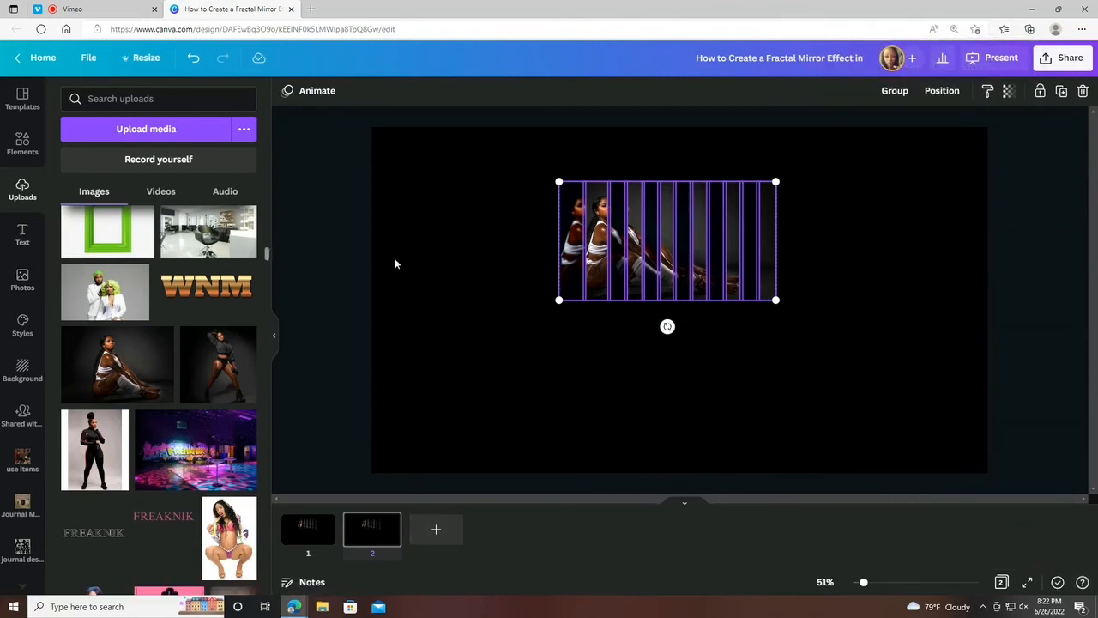
{"action": "left_click", "coordinate": [307, 555]}
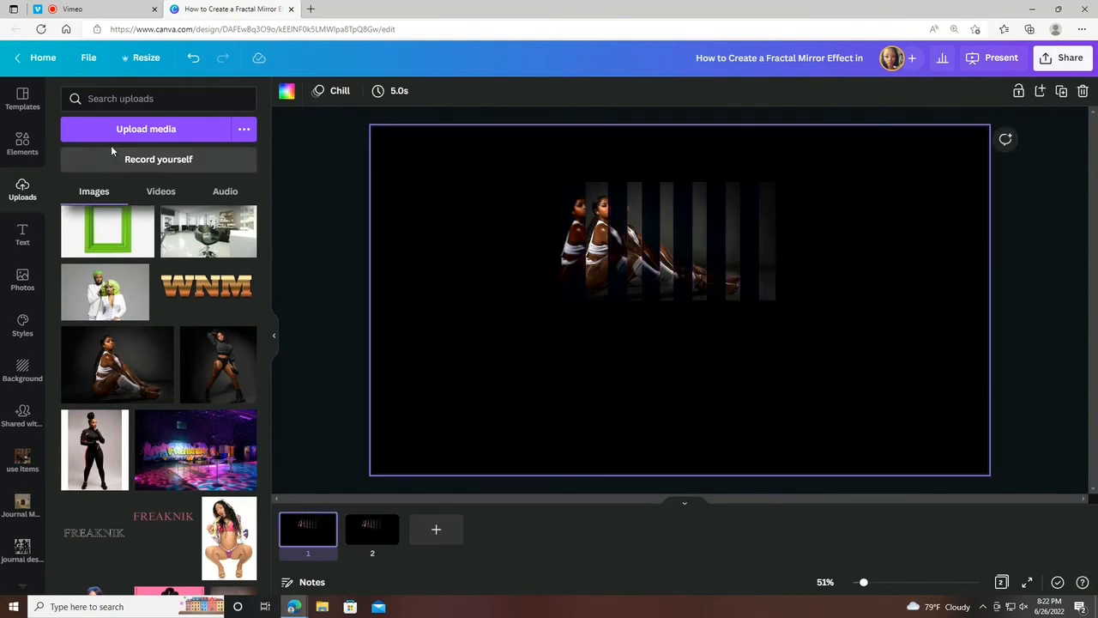
{"action": "left_click", "coordinate": [169, 103]}
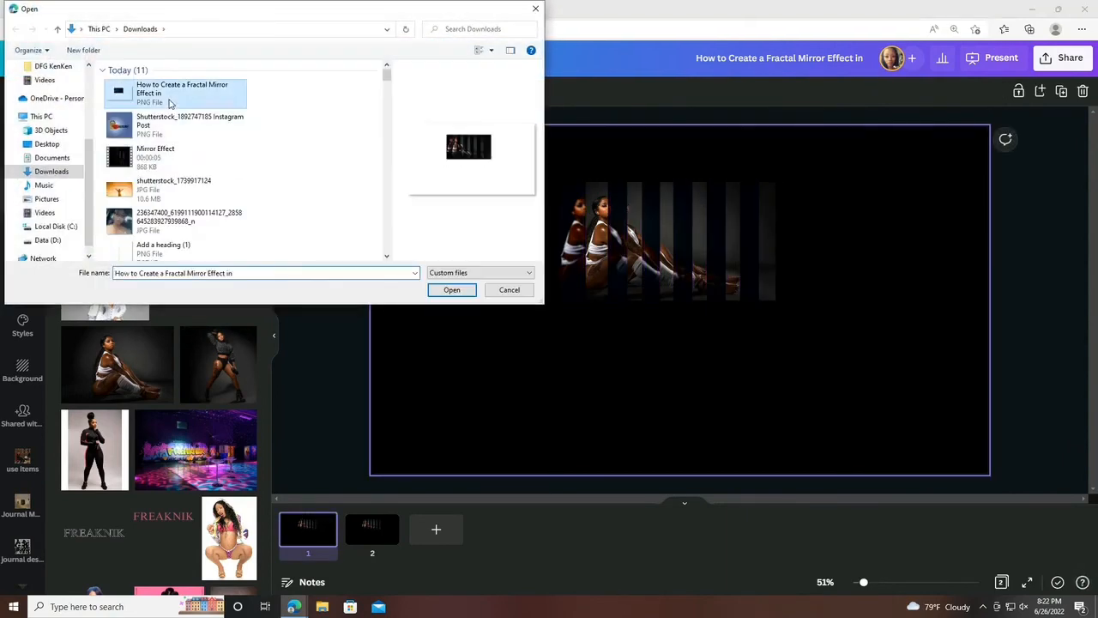
{"action": "left_click", "coordinate": [463, 293]}
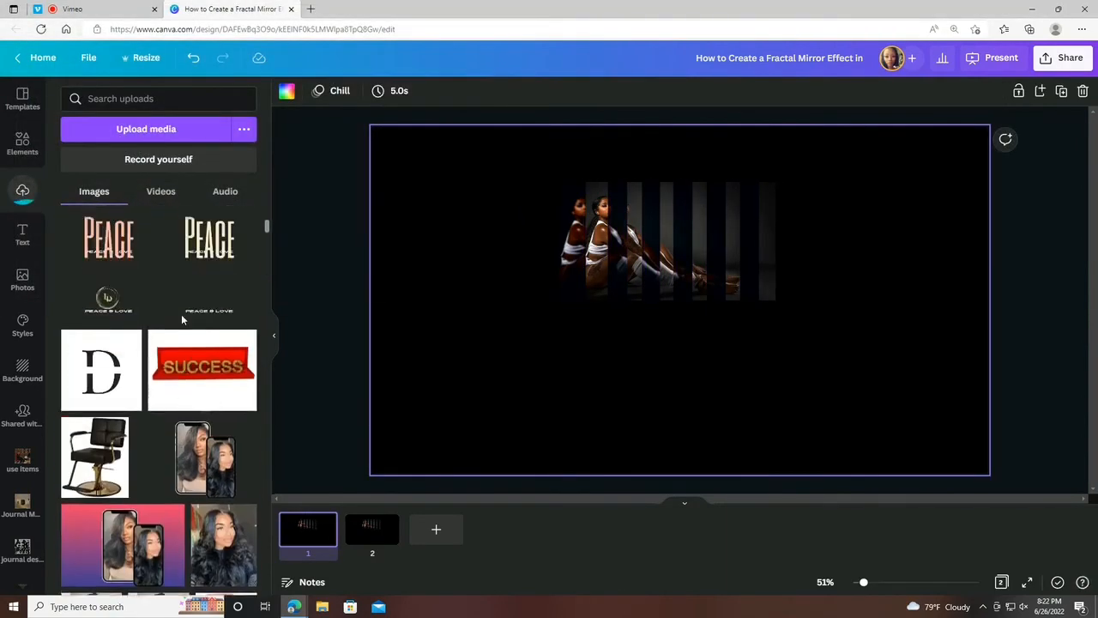
{"action": "left_click", "coordinate": [136, 237]}
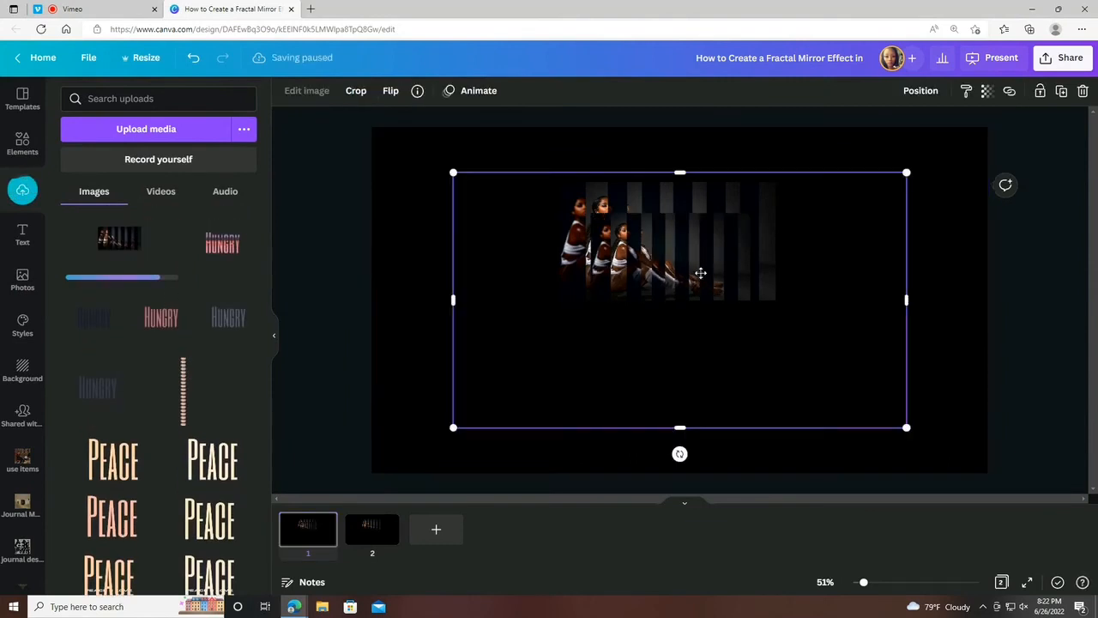
Shift the placed PNG below the original strips and crop away its empty area under and to the right of the photo.
{"action": "left_click_drag", "start_coordinate": [675, 206], "coordinate": [676, 237]}
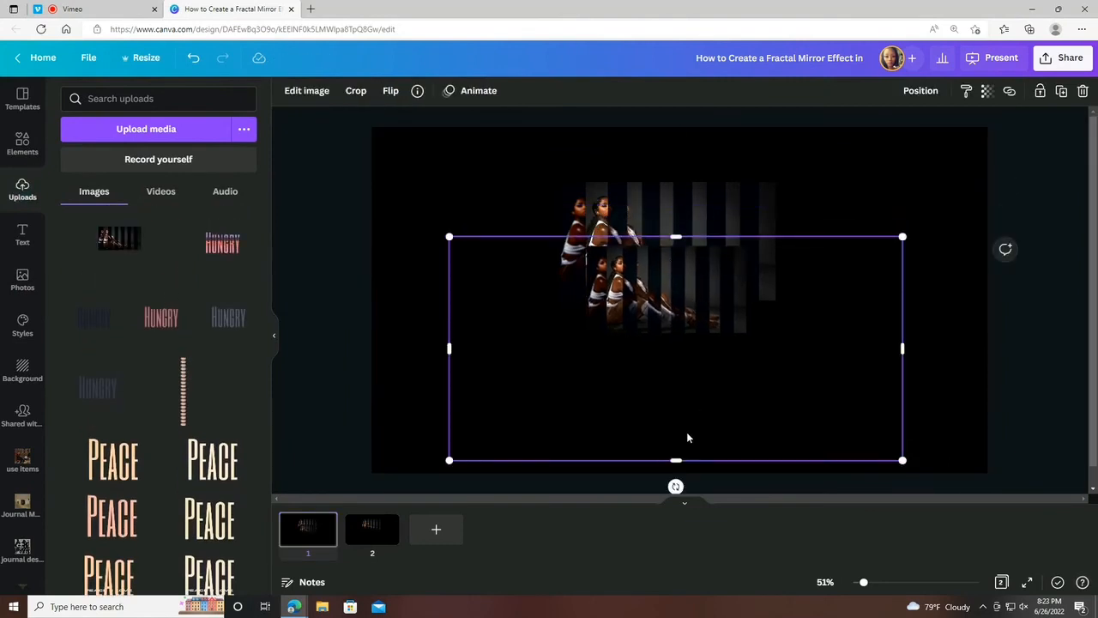
{"action": "left_click_drag", "start_coordinate": [677, 462], "coordinate": [675, 353]}
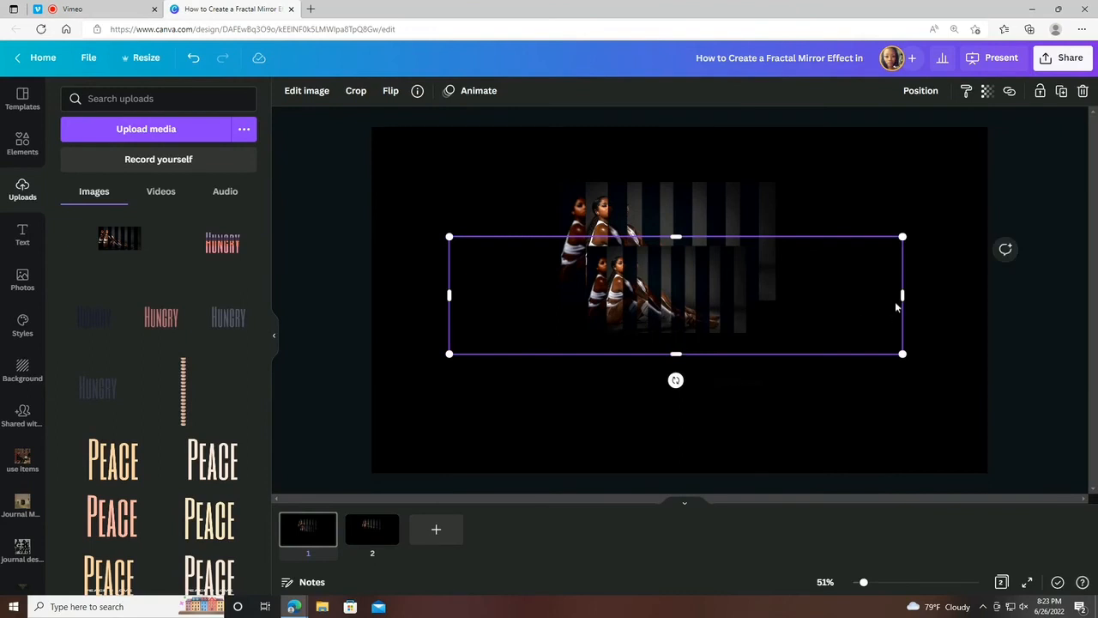
{"action": "left_click_drag", "start_coordinate": [902, 296], "coordinate": [791, 296]}
Move the cropped PNG over the original strips and enlarge it to roughly match their size.
{"action": "left_click_drag", "start_coordinate": [694, 271], "coordinate": [672, 213]}
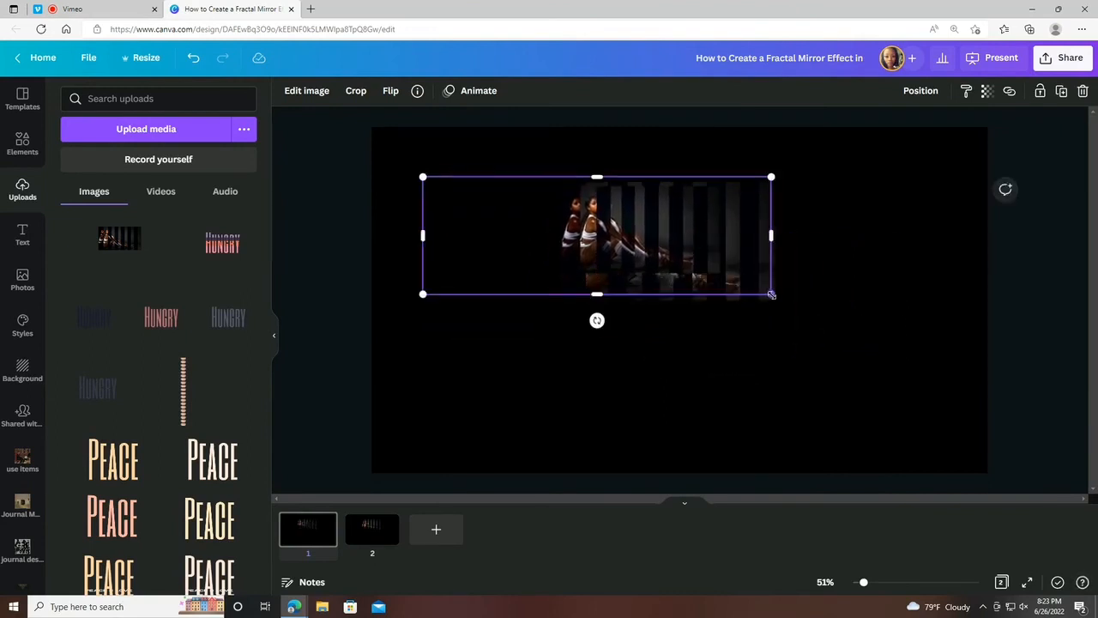
{"action": "left_click_drag", "start_coordinate": [771, 294], "coordinate": [919, 337]}
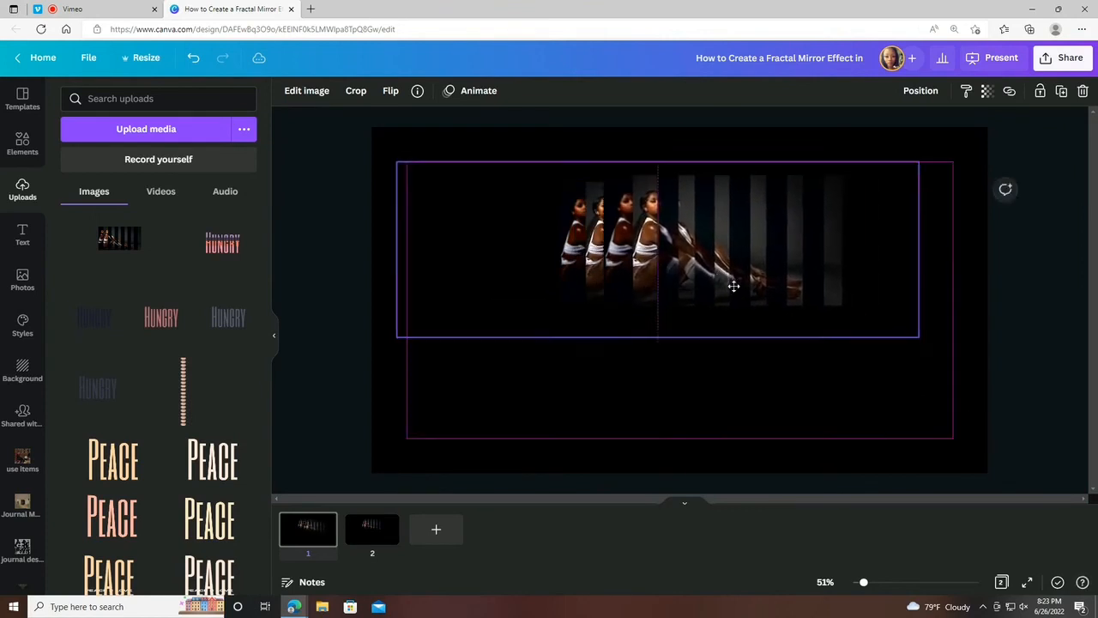
{"action": "left_click_drag", "start_coordinate": [733, 286], "coordinate": [696, 284]}
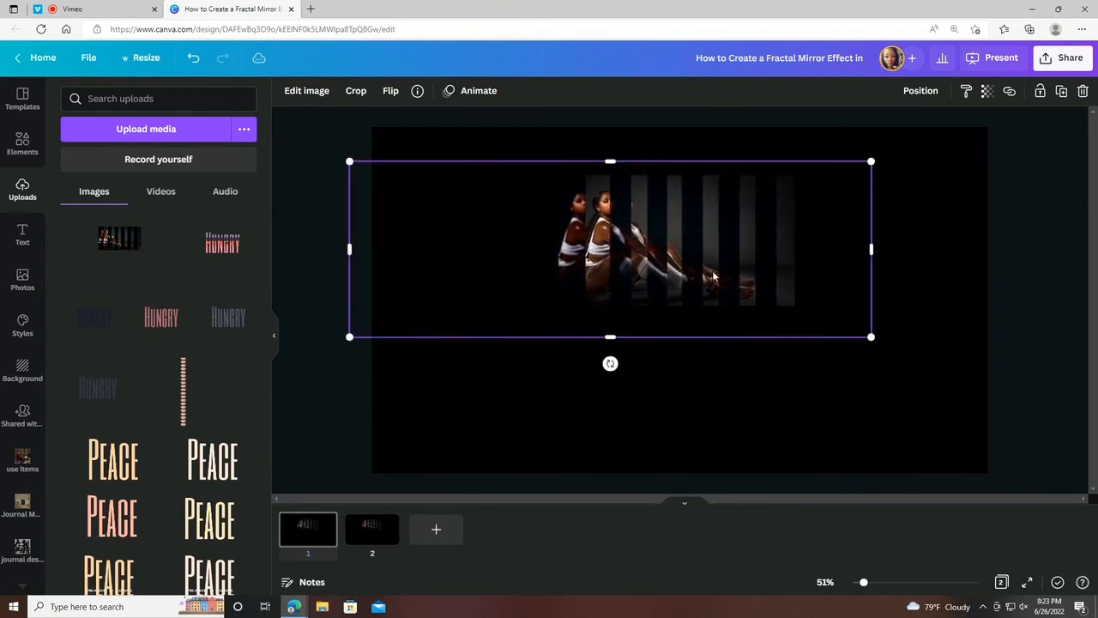
Flip the PNG vertically and align it directly beneath the original strips as a reflection, scaled down to match their width.
{"action": "left_click", "coordinate": [391, 90]}
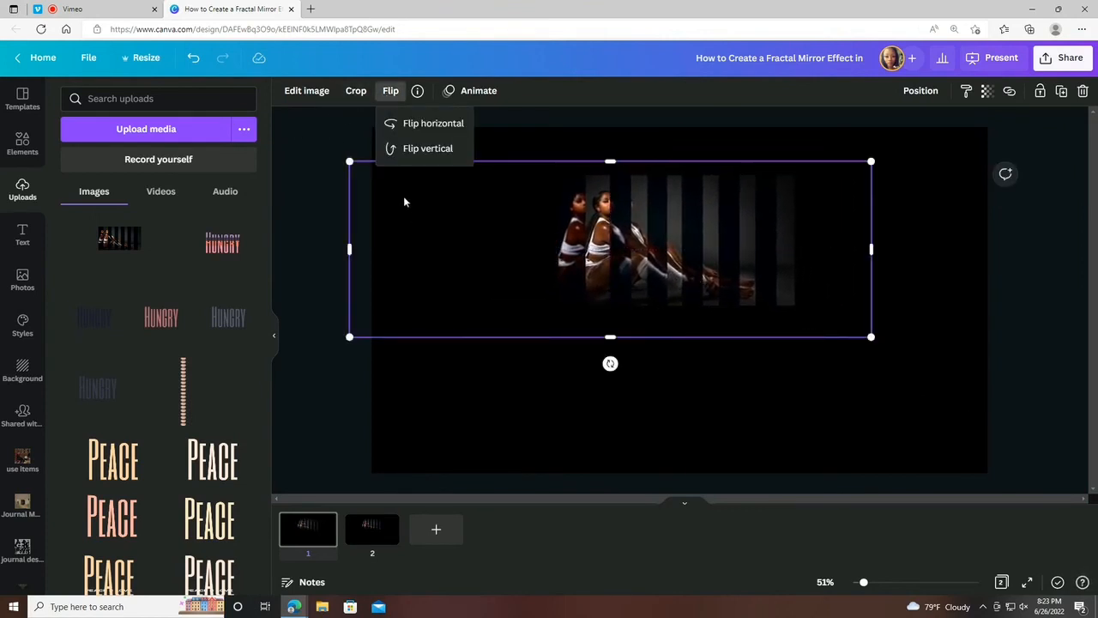
{"action": "left_click", "coordinate": [420, 155]}
{"action": "left_click_drag", "start_coordinate": [581, 200], "coordinate": [580, 307]}
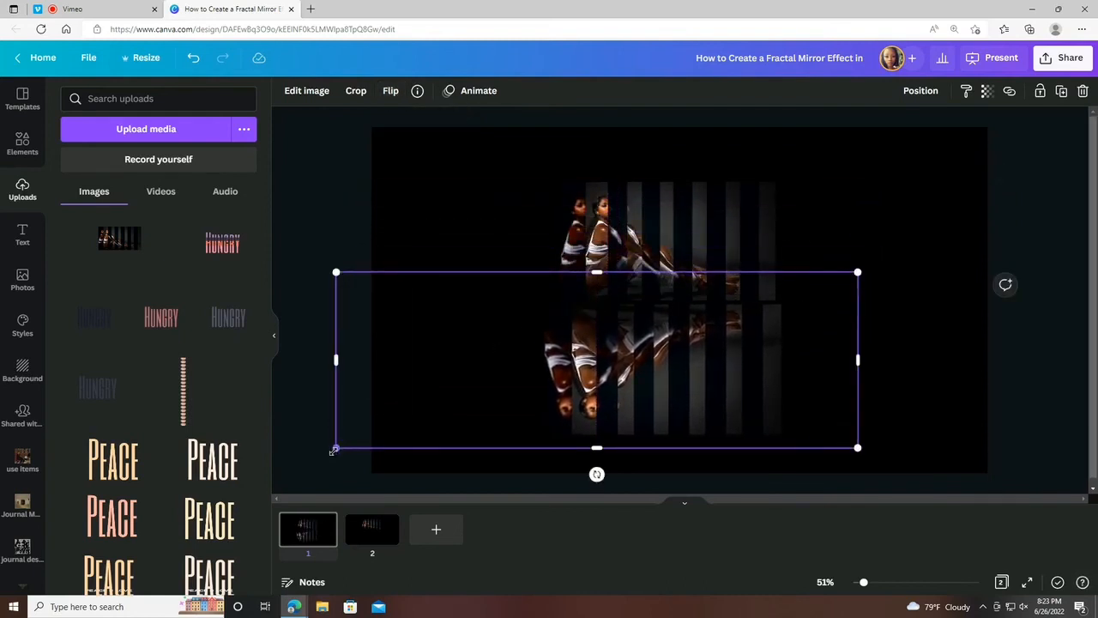
{"action": "left_click_drag", "start_coordinate": [333, 451], "coordinate": [363, 441]}
{"action": "left_click_drag", "start_coordinate": [455, 372], "coordinate": [455, 350]}
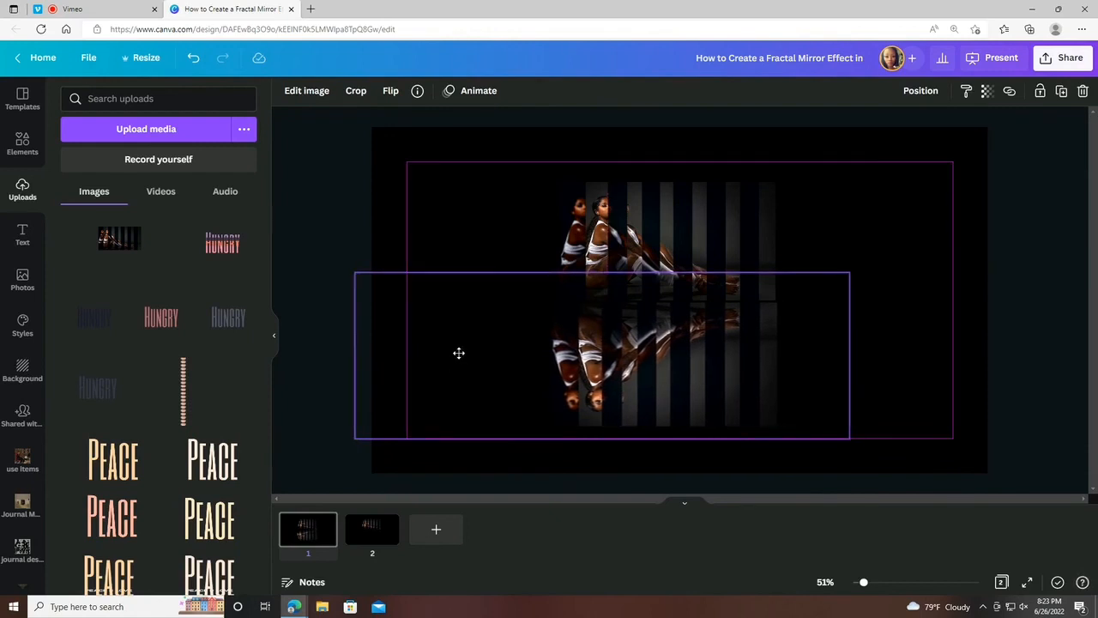
{"action": "left_click", "coordinate": [748, 159]}
{"action": "left_click_drag", "start_coordinate": [726, 383], "coordinate": [724, 378]}
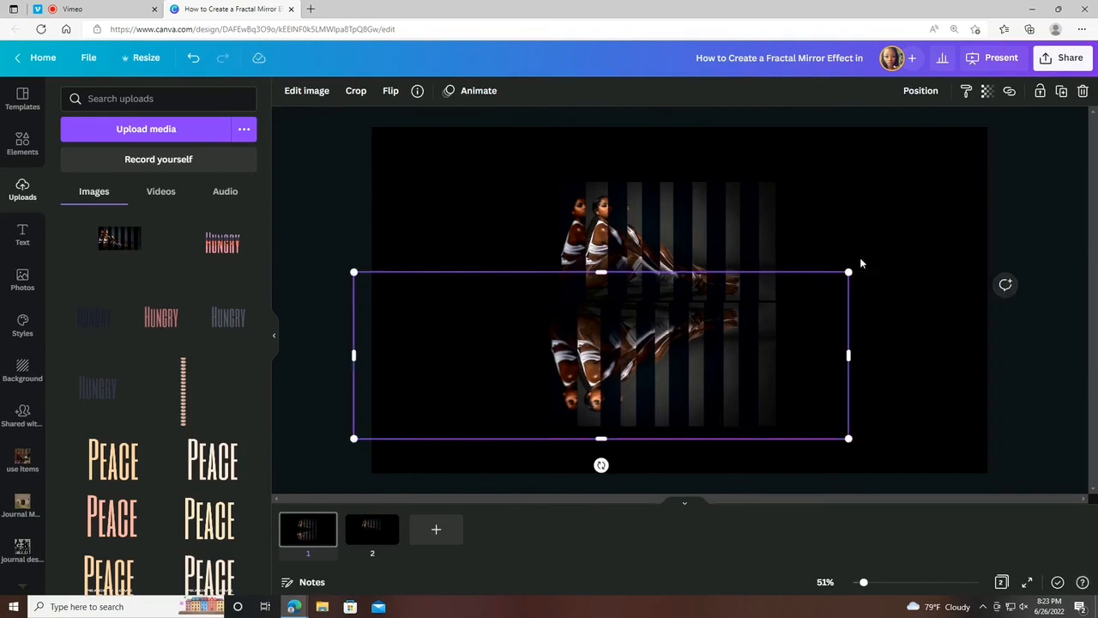
Set the reflection image's transparency to 35.
{"action": "left_click", "coordinate": [985, 92]}
{"action": "left_click", "coordinate": [920, 143]}
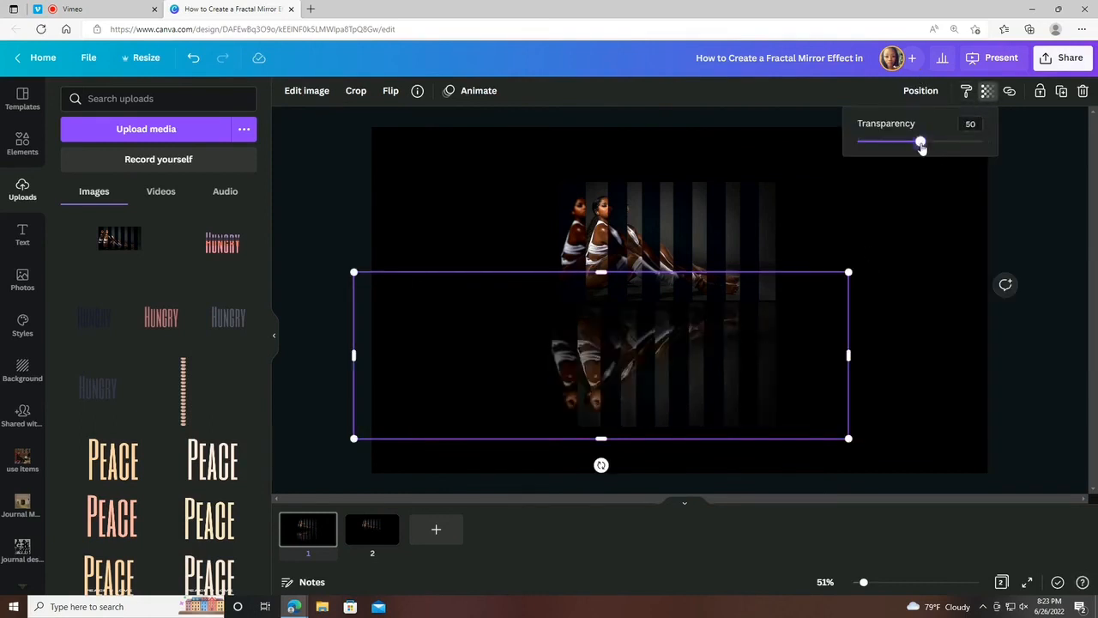
{"action": "left_click_drag", "start_coordinate": [907, 142], "coordinate": [901, 143]}
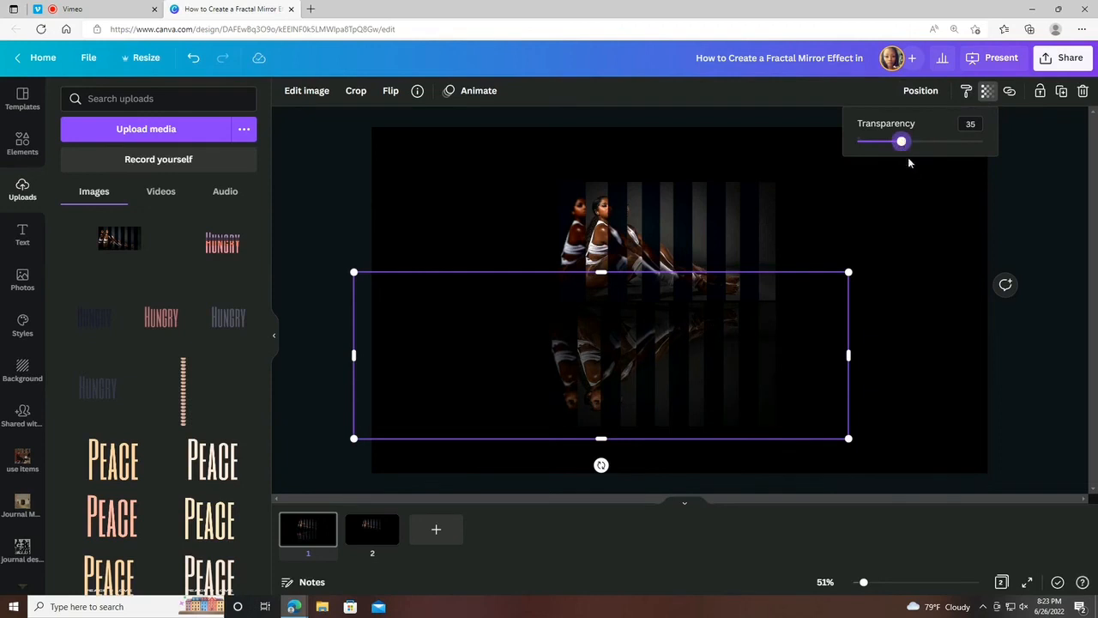
{"action": "left_click", "coordinate": [923, 282]}
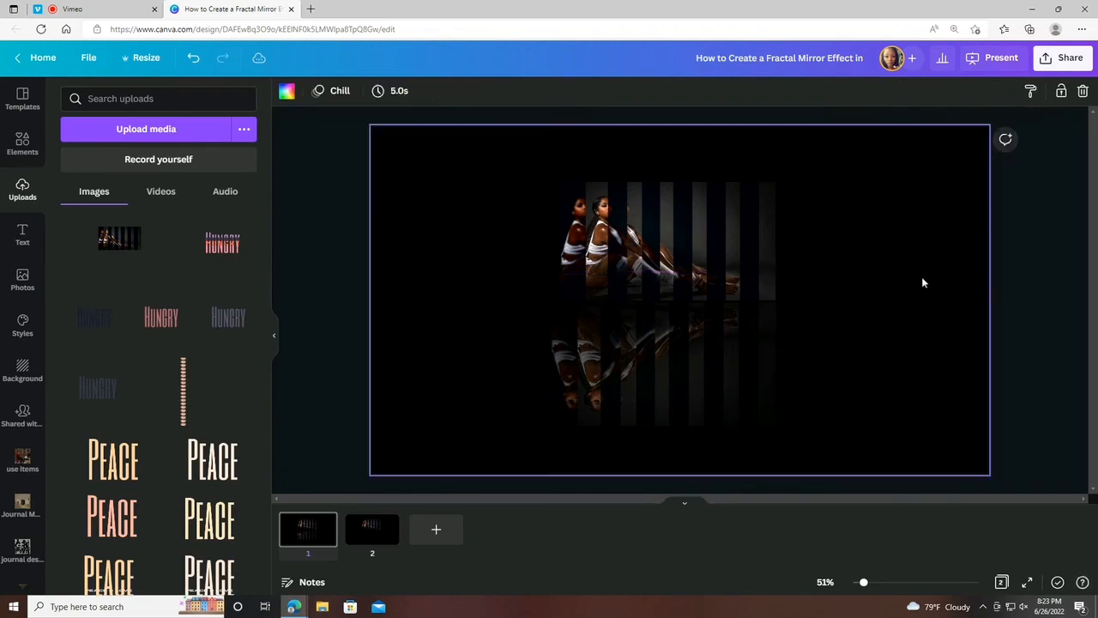
Try the Drift photo animation on the reflection image.
{"action": "left_click", "coordinate": [587, 358]}
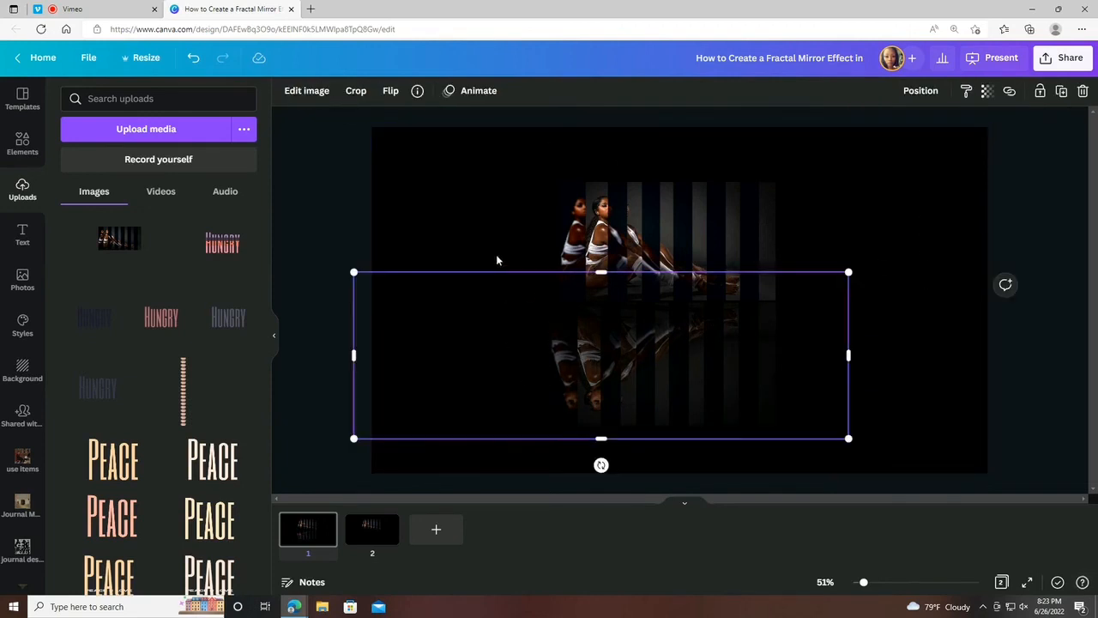
{"action": "left_click", "coordinate": [467, 91]}
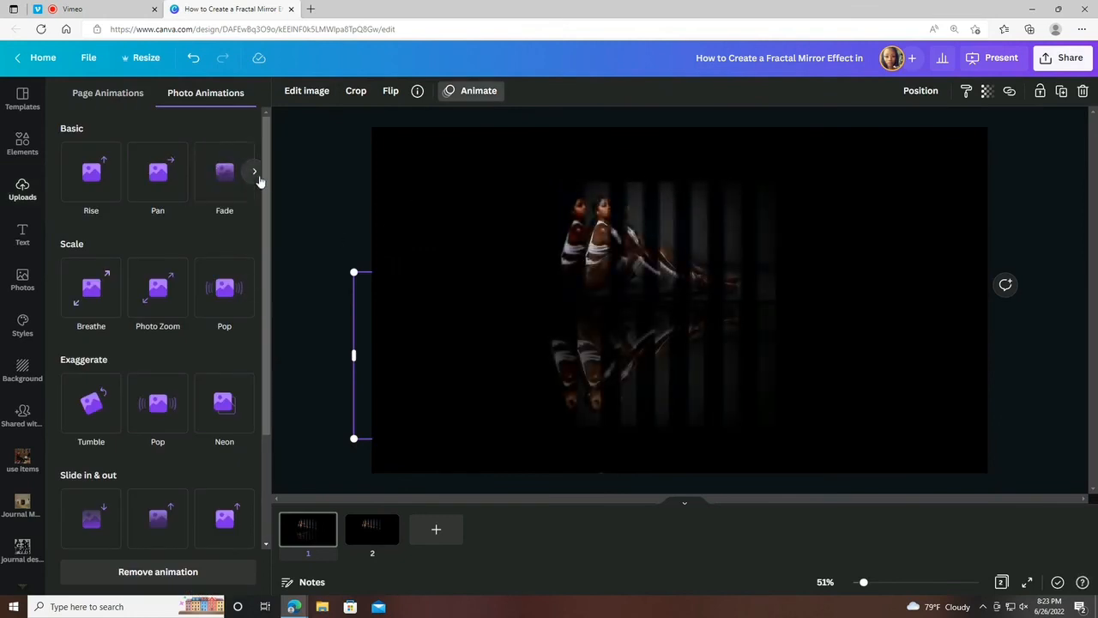
{"action": "left_click", "coordinate": [254, 172]}
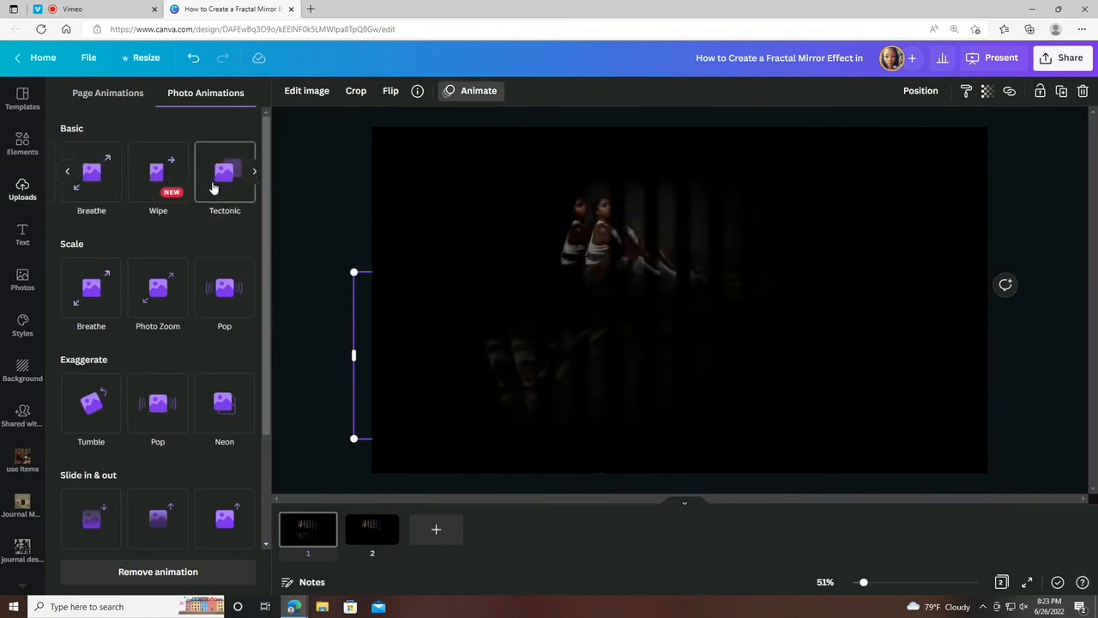
{"action": "left_click", "coordinate": [252, 173]}
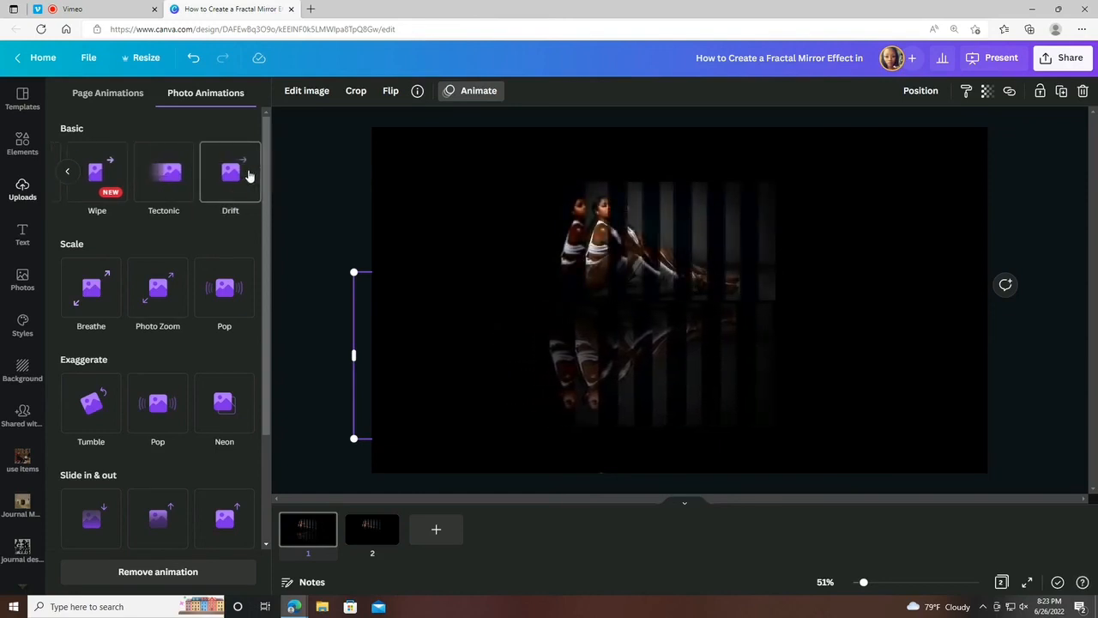
{"action": "left_click", "coordinate": [246, 175]}
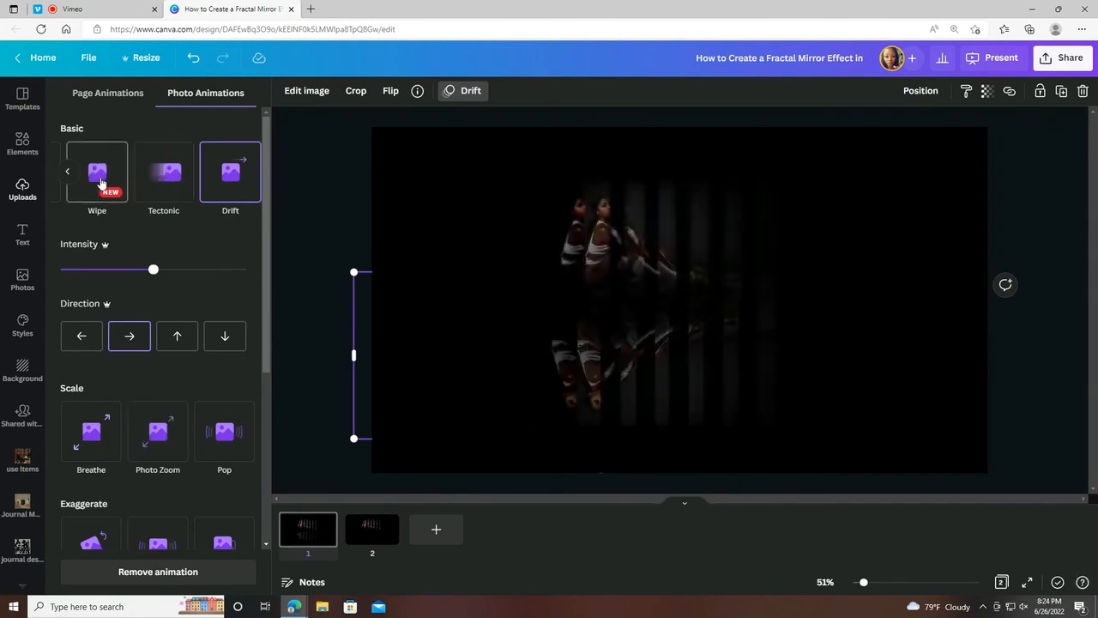
Apply the Fade photo animation to the reflection image, set it to On enter only, and increase its speed.
{"action": "left_click", "coordinate": [69, 175]}
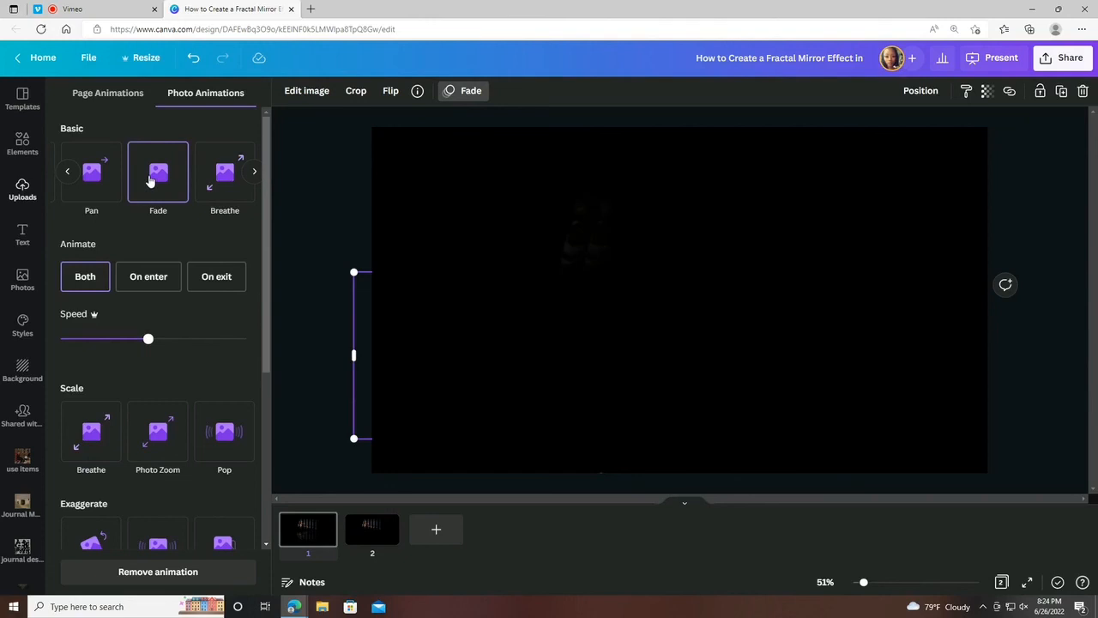
{"action": "left_click", "coordinate": [174, 278]}
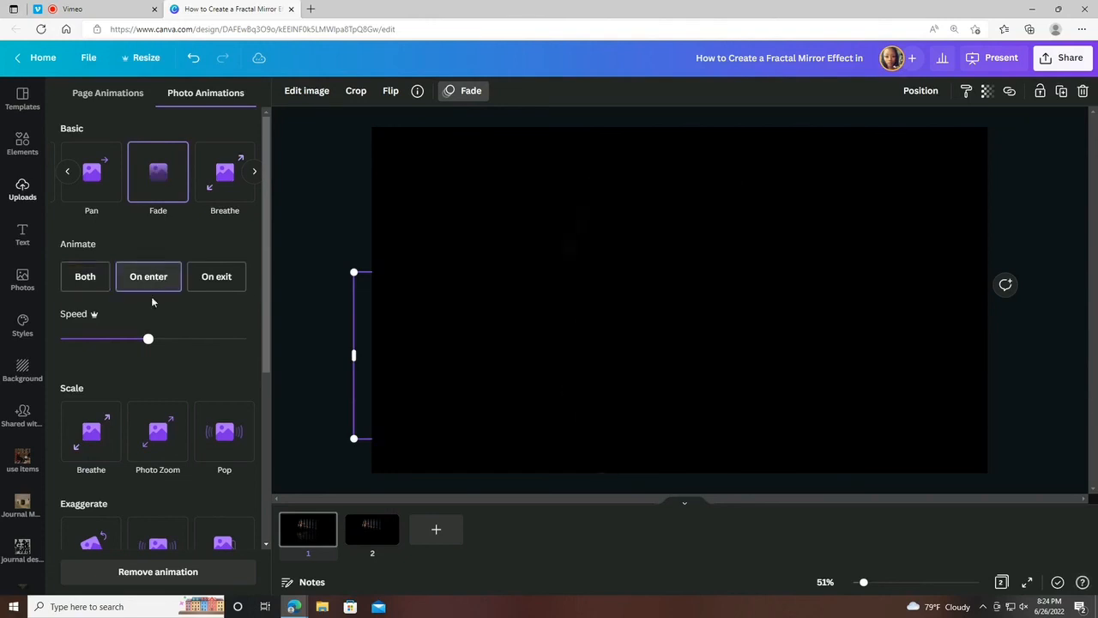
{"action": "left_click", "coordinate": [179, 340]}
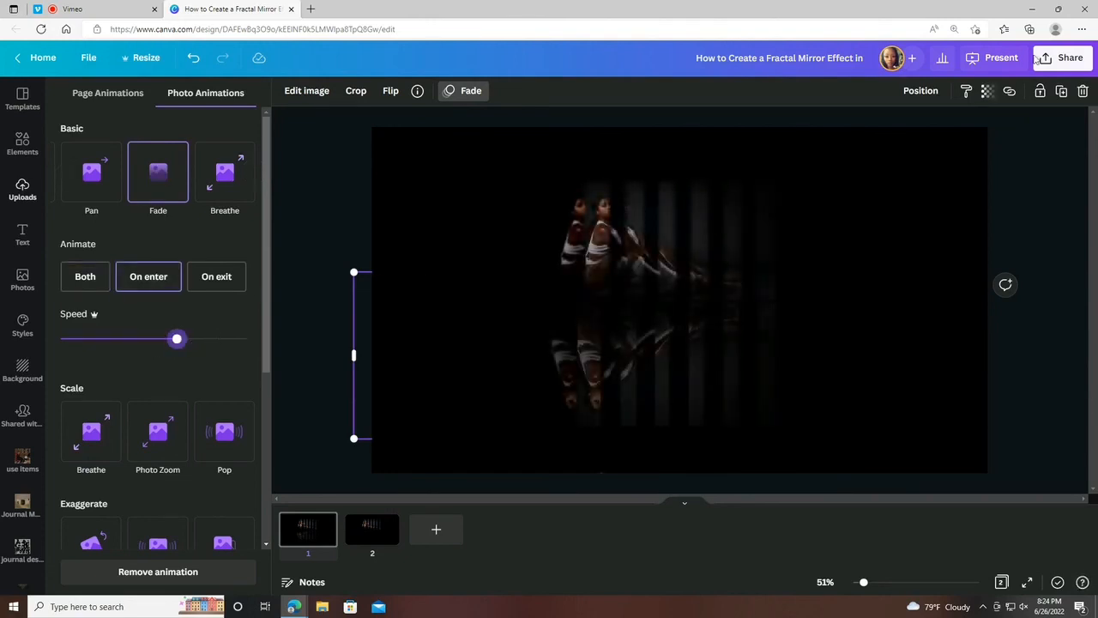
Present the design full screen as a Standard presentation to preview the animation.
{"action": "left_click", "coordinate": [988, 56]}
{"action": "left_click", "coordinate": [932, 186]}
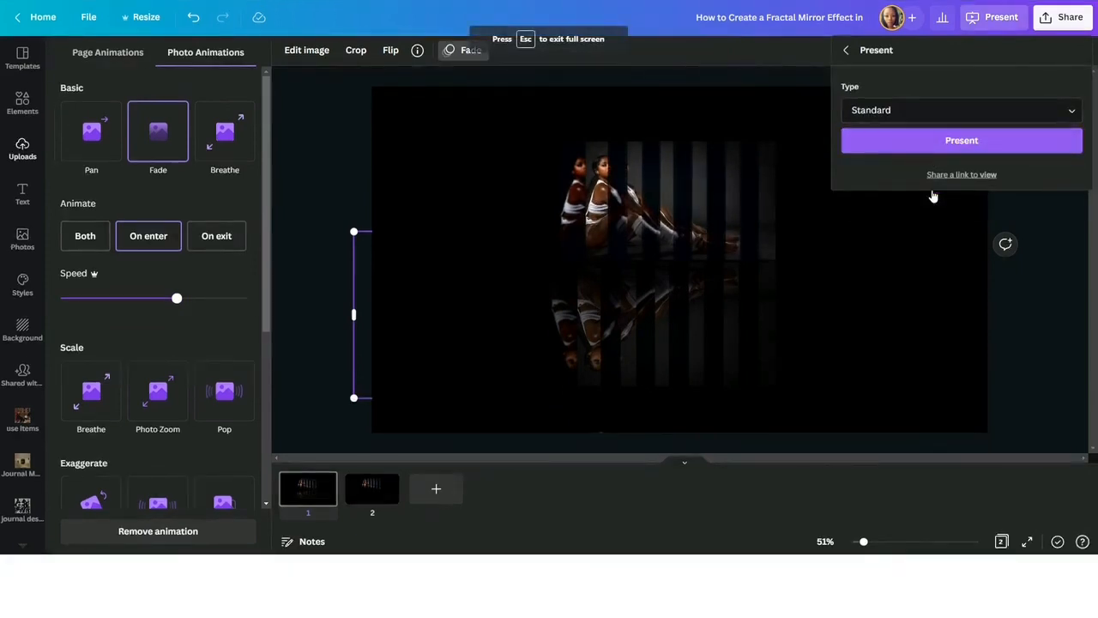